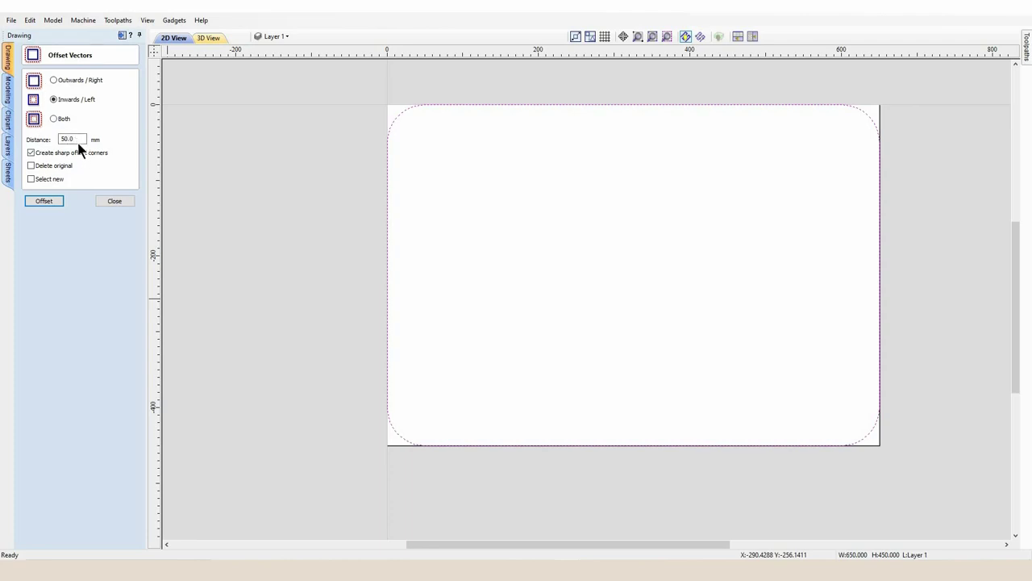
Offset the outer rounded rectangle inwards by 30 mm with sharp offset corners, keeping the original
type("30")
left_click(43, 201)
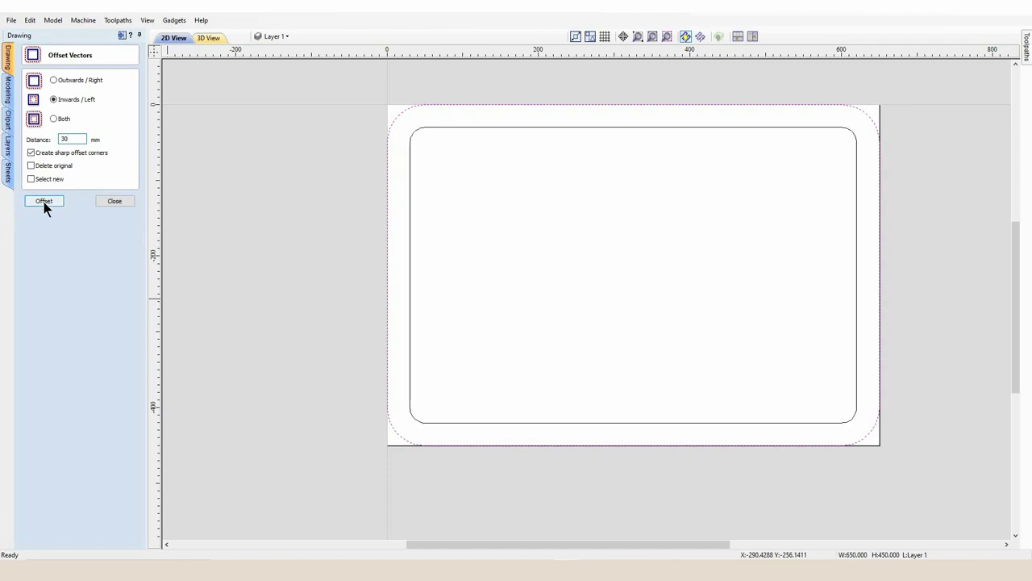
left_click(118, 202)
left_click(235, 153)
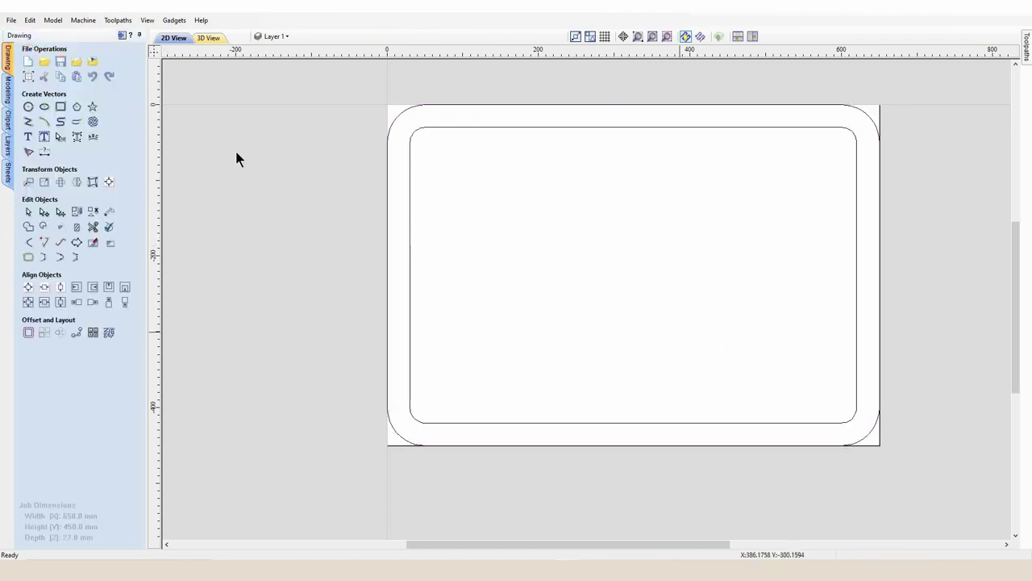
Add a length dimension across the inner rectangle's width from its left edge to its right edge
left_click(49, 154)
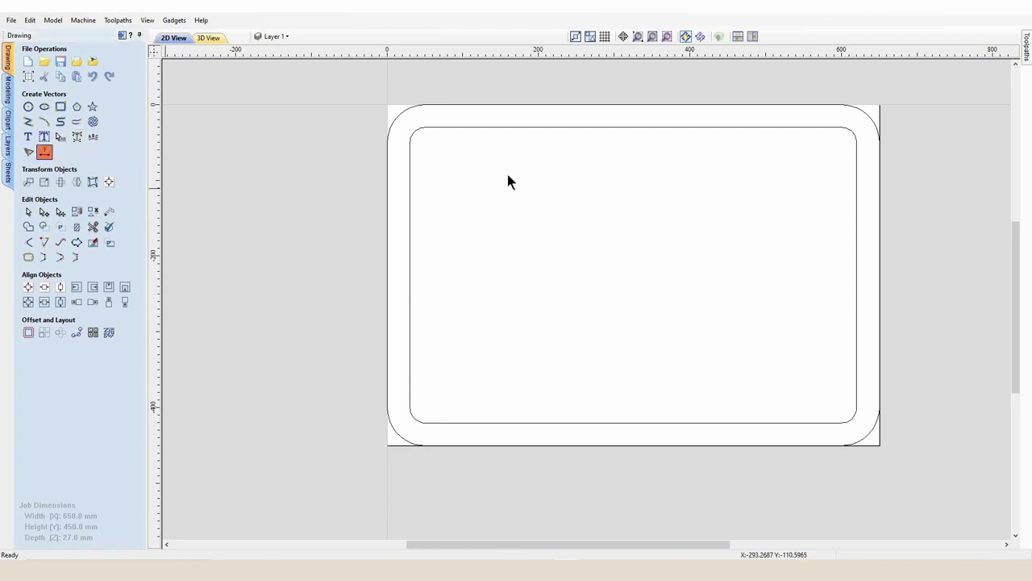
left_click(412, 166)
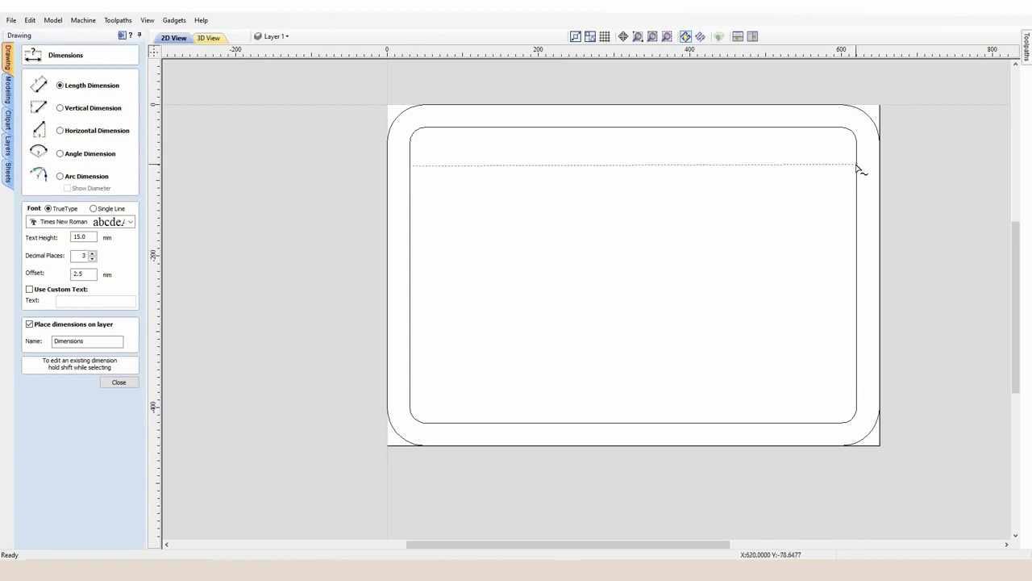
left_click(857, 165)
left_click(590, 192)
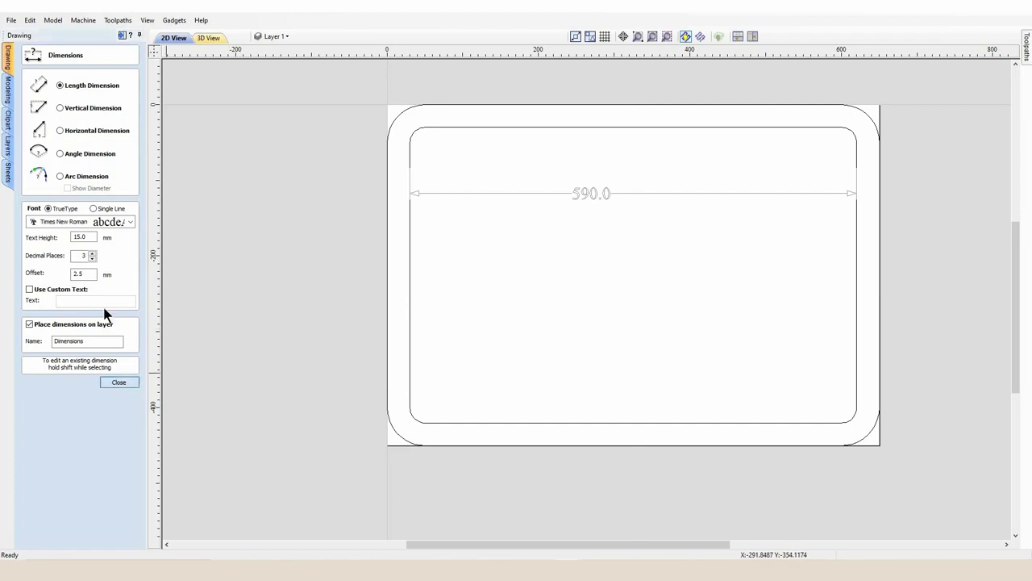
key("Escape")
Draw a straight horizontal line spanning the inner rectangle from side to side, and delete the length dimension
left_click(28, 120)
left_click(410, 258)
left_click(856, 257)
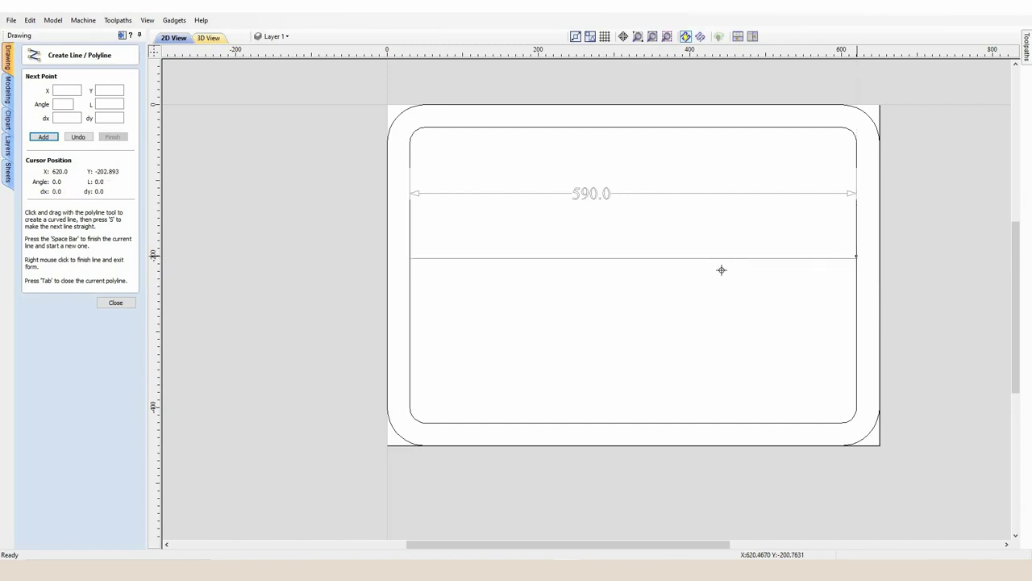
left_click(125, 305)
left_click(598, 196)
key("Delete")
Array-copy the horizontal line into 10 rows and 1 column with a 35 mm vertical gap
left_click(606, 258)
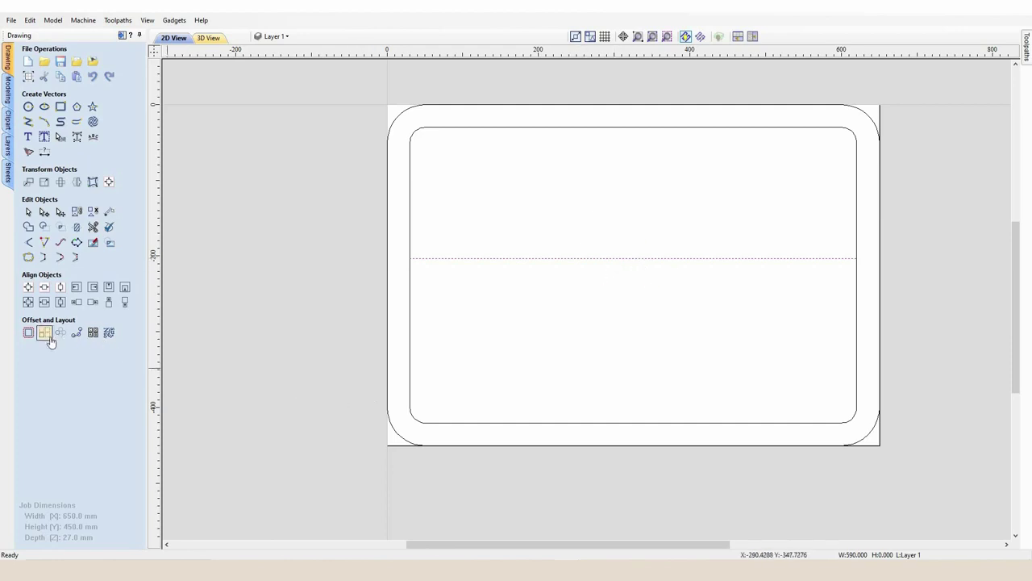
left_click(49, 337)
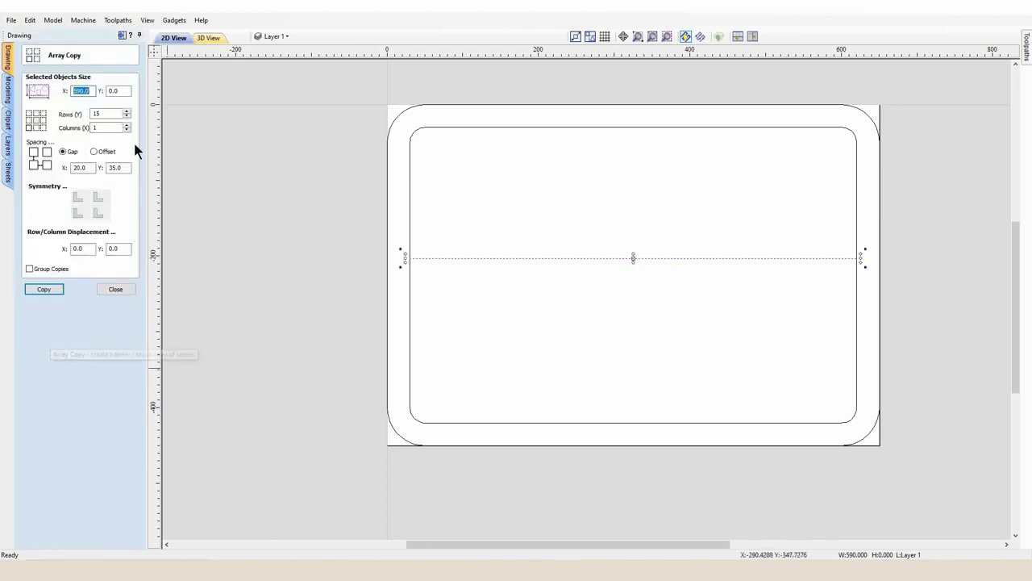
left_click(127, 118)
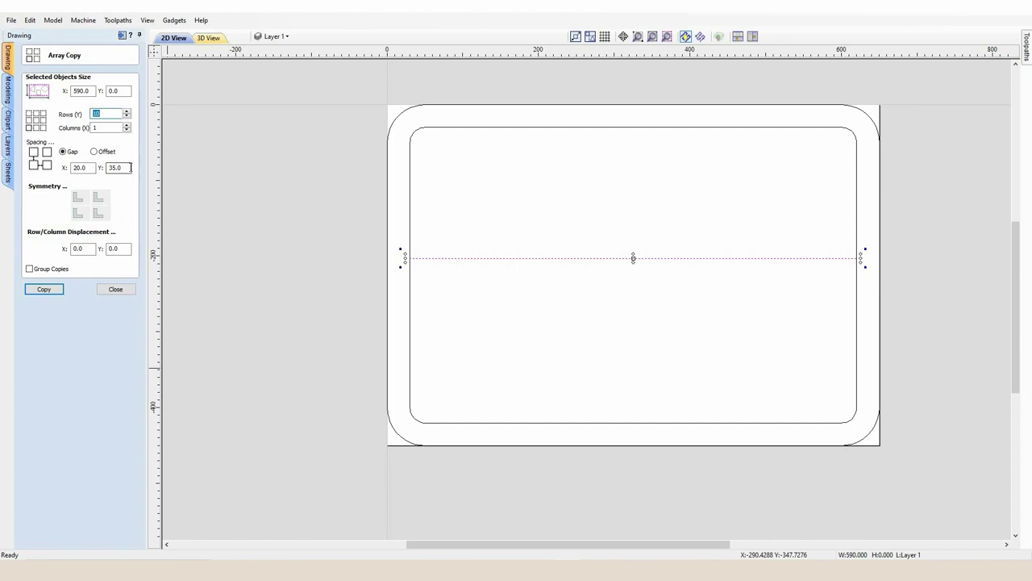
left_click(44, 290)
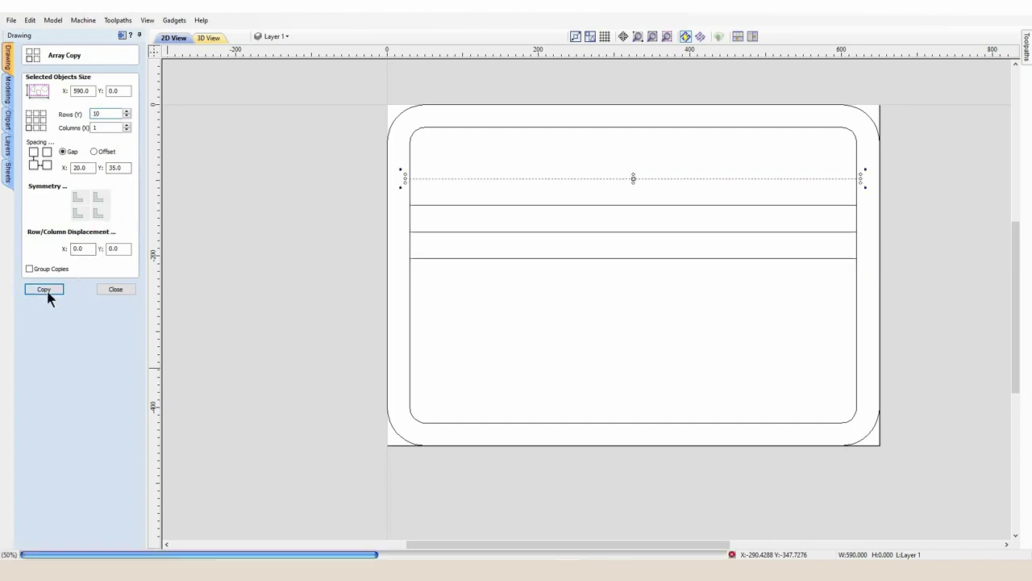
left_click(117, 292)
Centre the arrayed horizontal lines in the material and deselect them
scroll(533, 190, "down", 3)
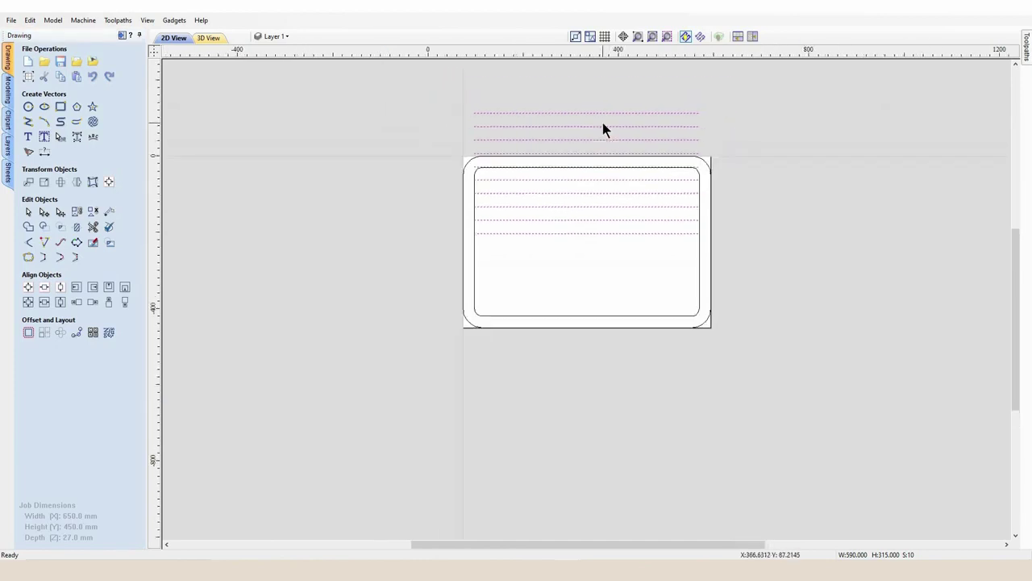
scroll(602, 123, "up", 1)
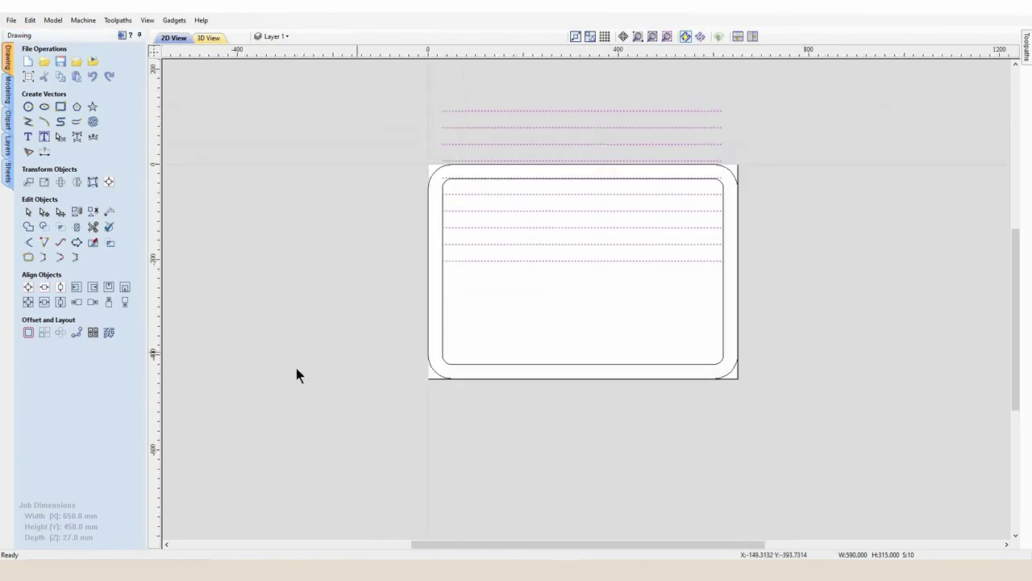
left_click(29, 288)
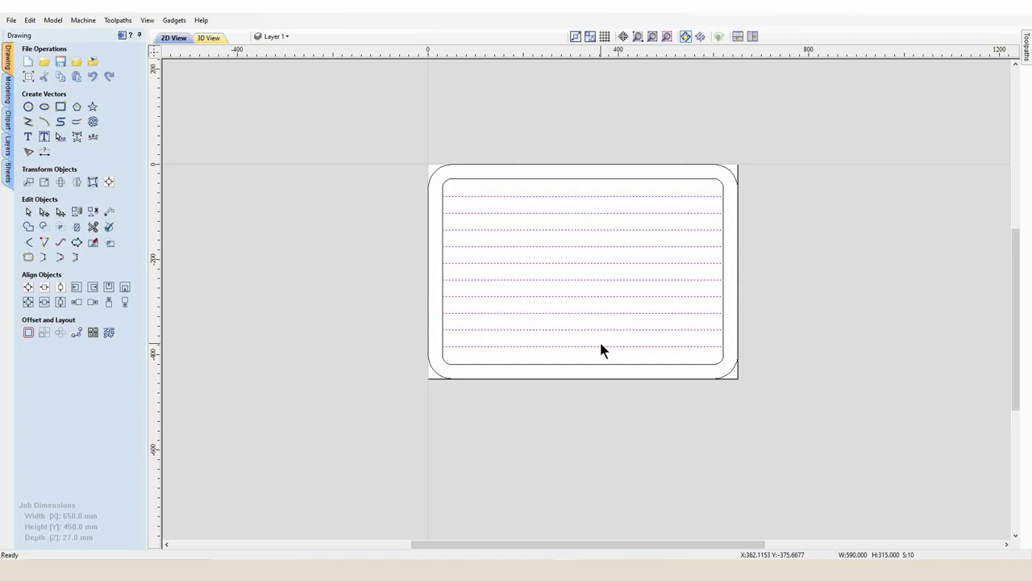
left_click(792, 321)
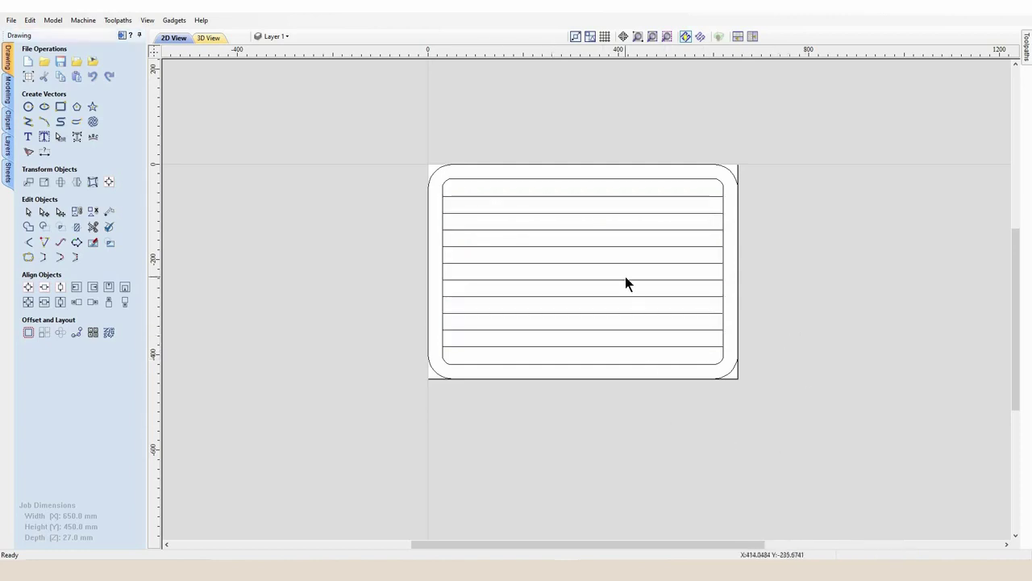
Draw a 40 × 315 mm rectangle with 20 mm external corner radii at about X 571, and centre it vertically in the material
scroll(785, 282, "up", 3)
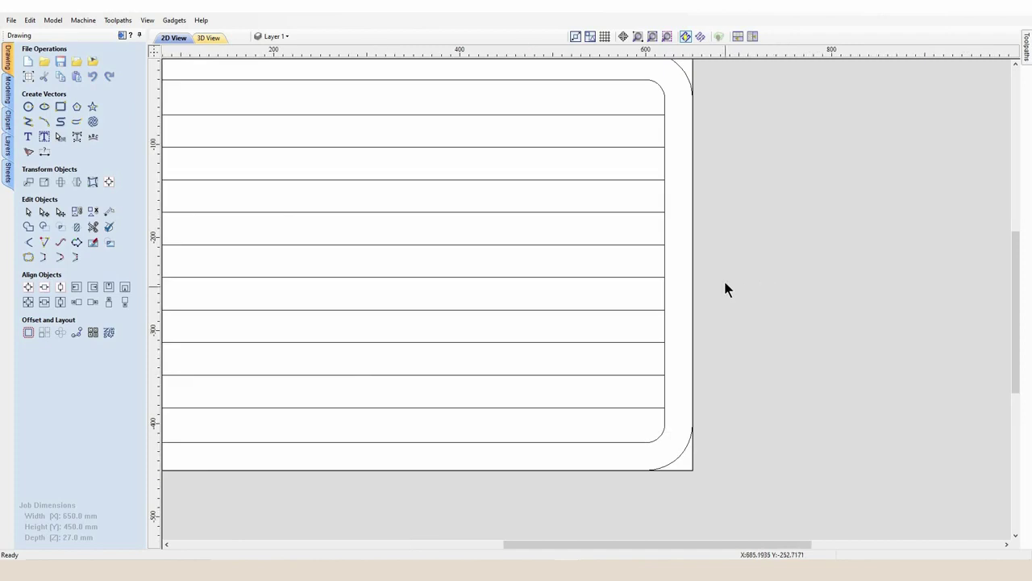
left_click(60, 107)
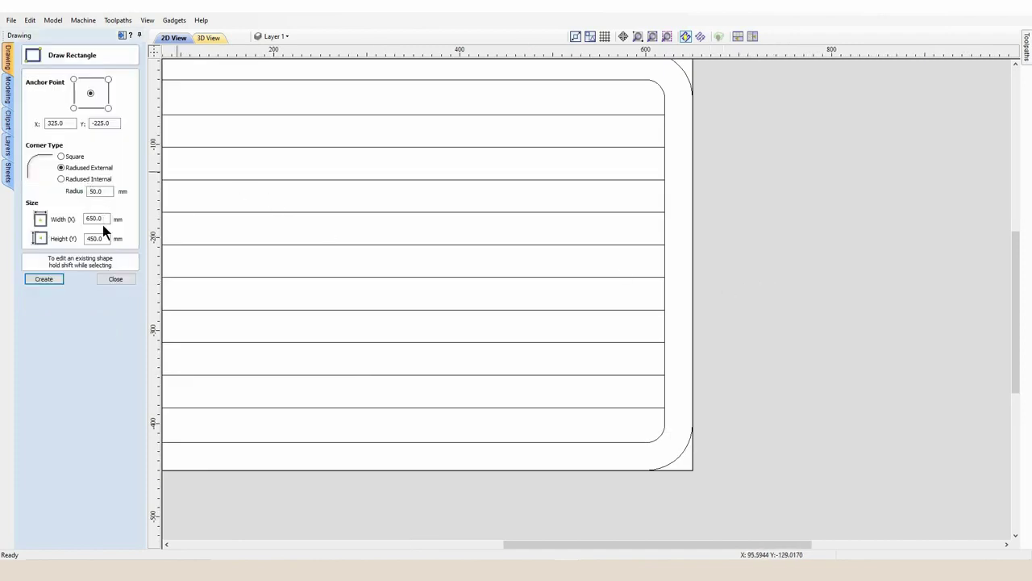
double_click(95, 191)
type("20")
double_click(96, 219)
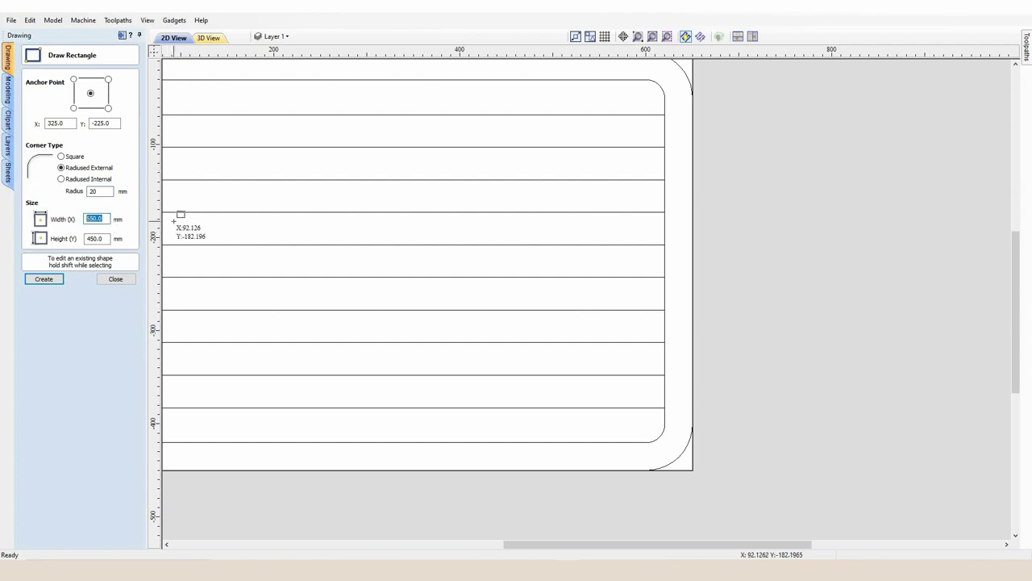
type("40")
key("Tab")
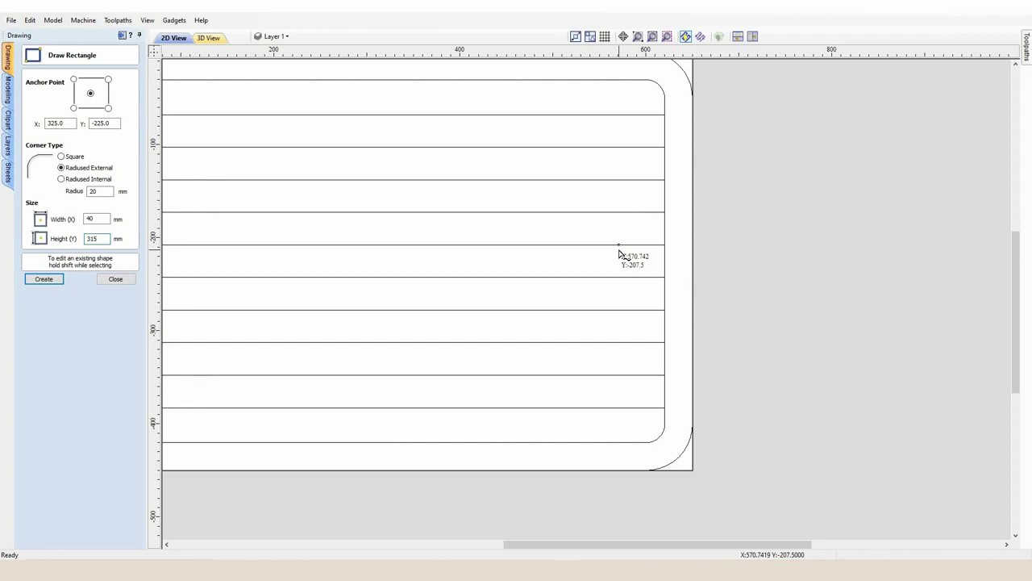
left_click(619, 246)
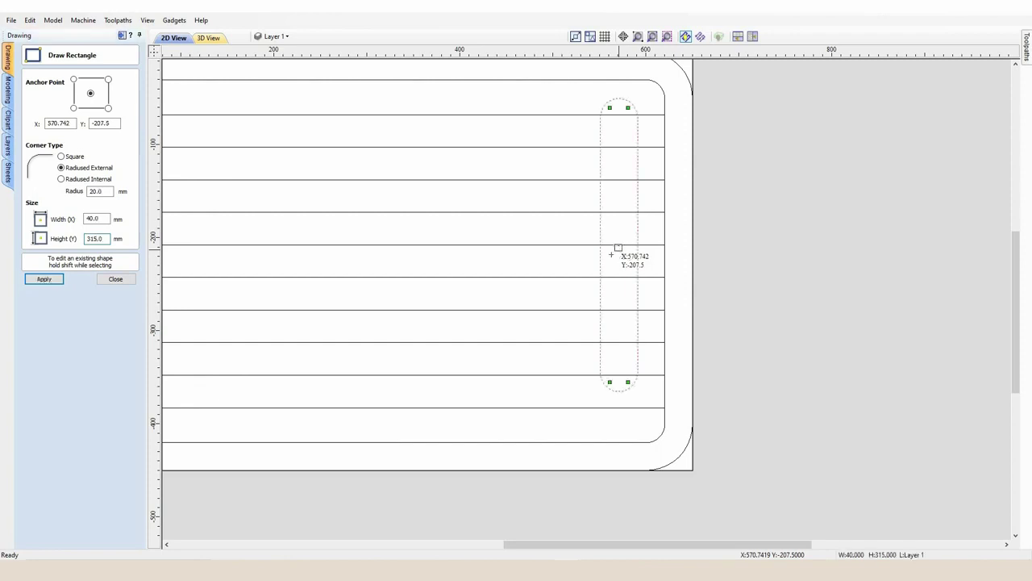
left_click(115, 279)
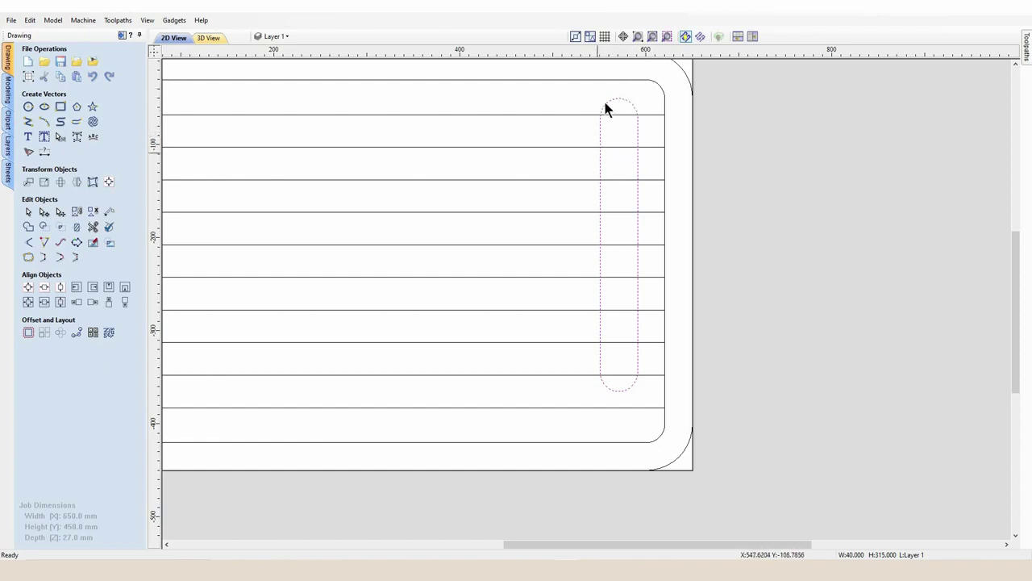
left_click(64, 287)
left_click(831, 248)
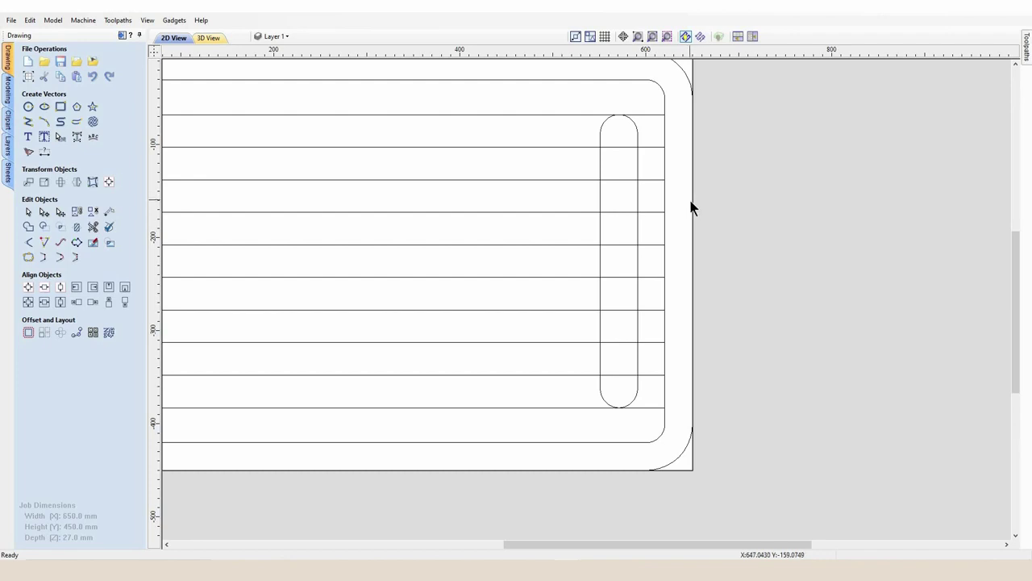
Draw a 20 × 315 mm rounded spacer rectangle in the right border at about X 632, and centre it vertically in the material
left_click(61, 107)
double_click(105, 216)
type("20")
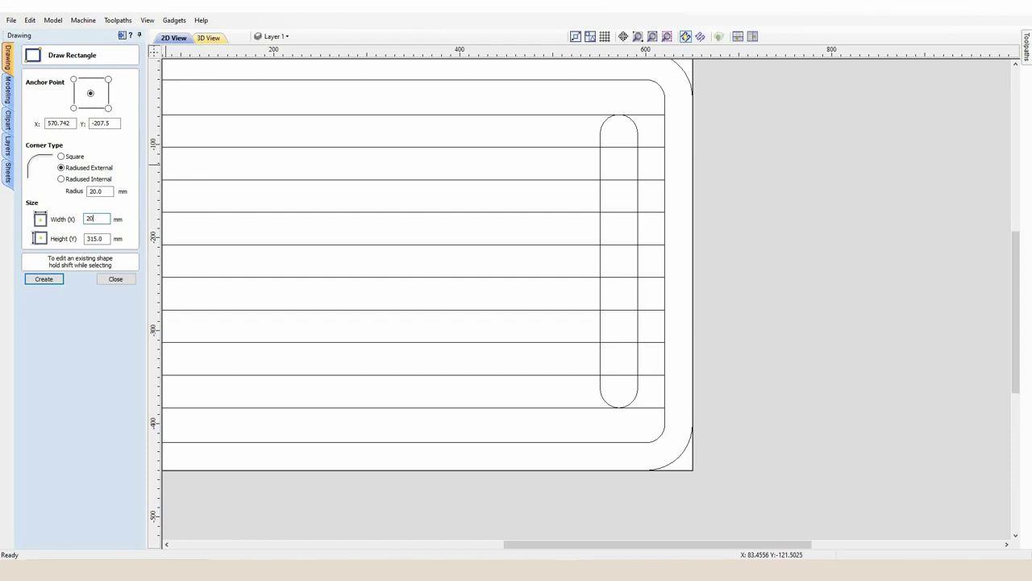
left_click(675, 235)
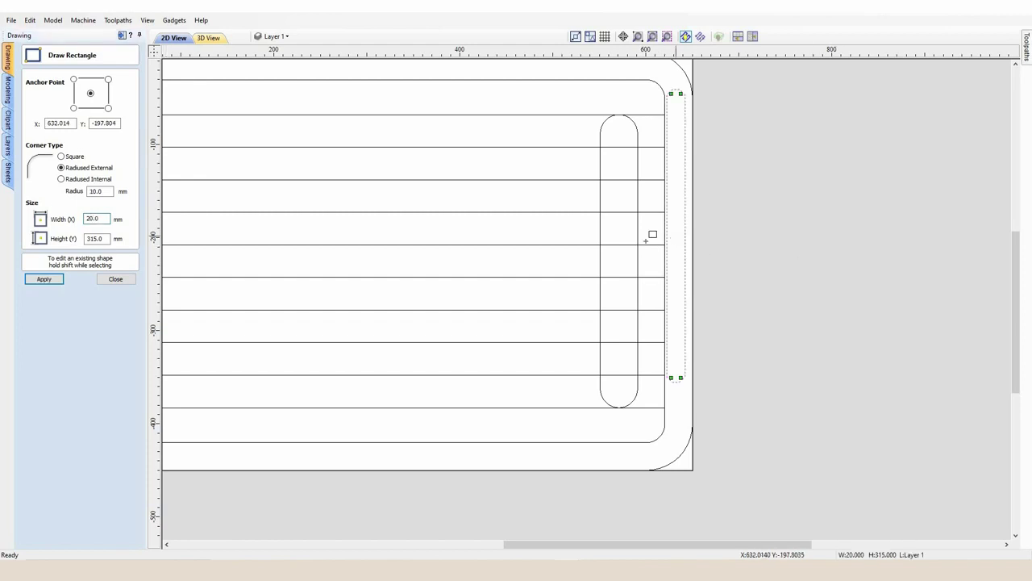
left_click(127, 280)
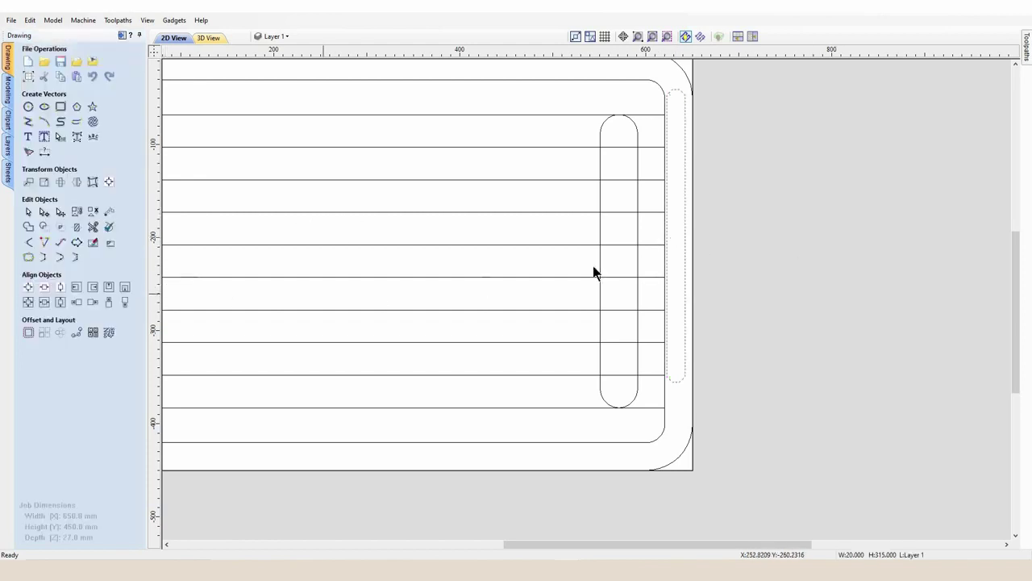
left_click(59, 289)
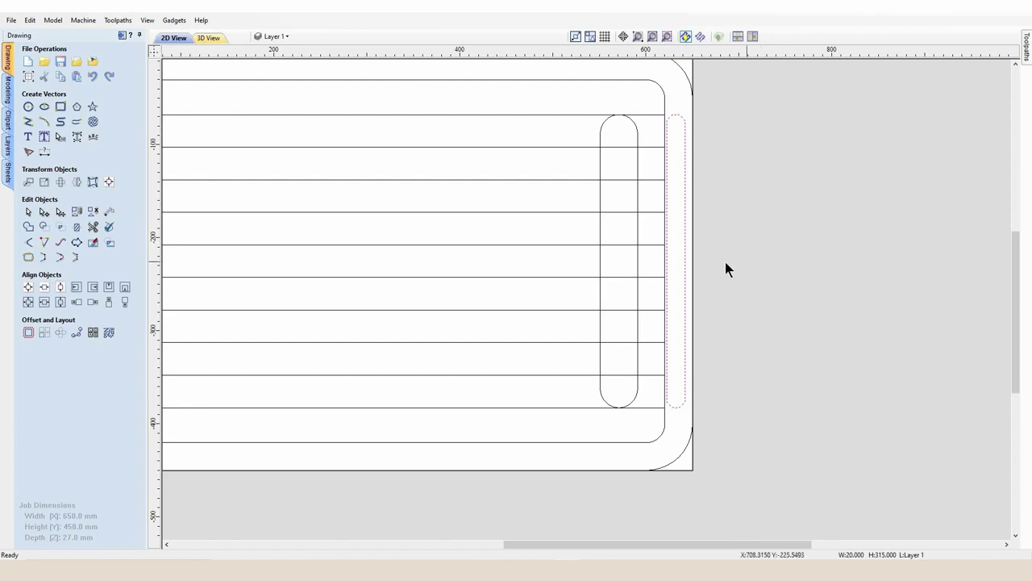
Align the 20 mm wide spacer rectangle to the right edge of the outer rounded rectangle
left_click(682, 460, "shift")
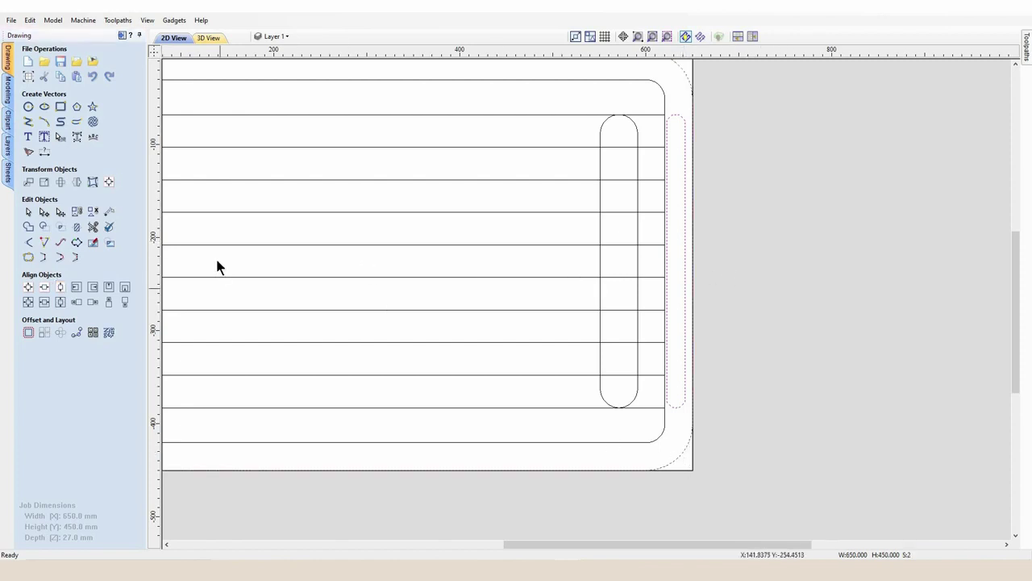
left_click(93, 289)
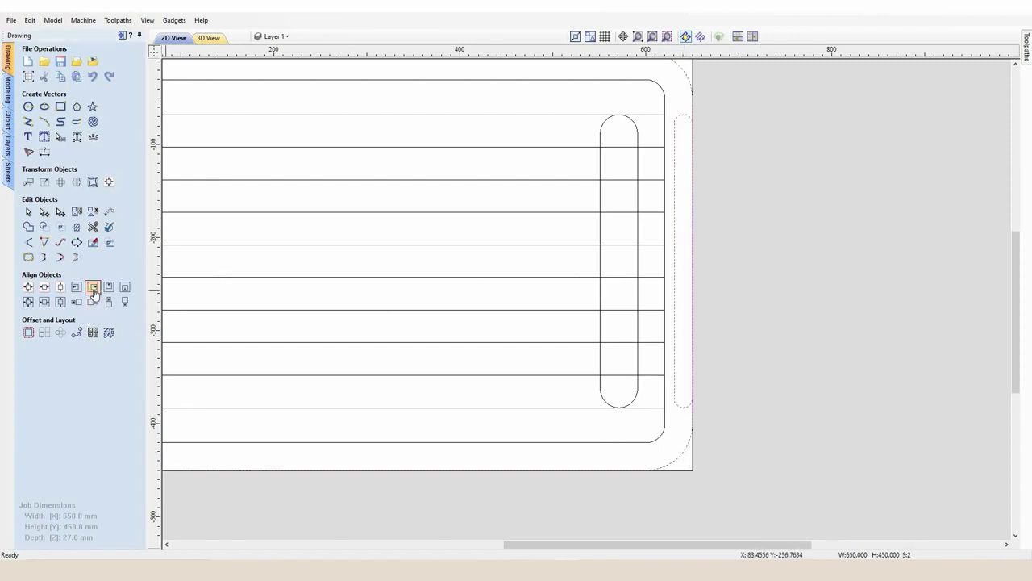
left_click(809, 298)
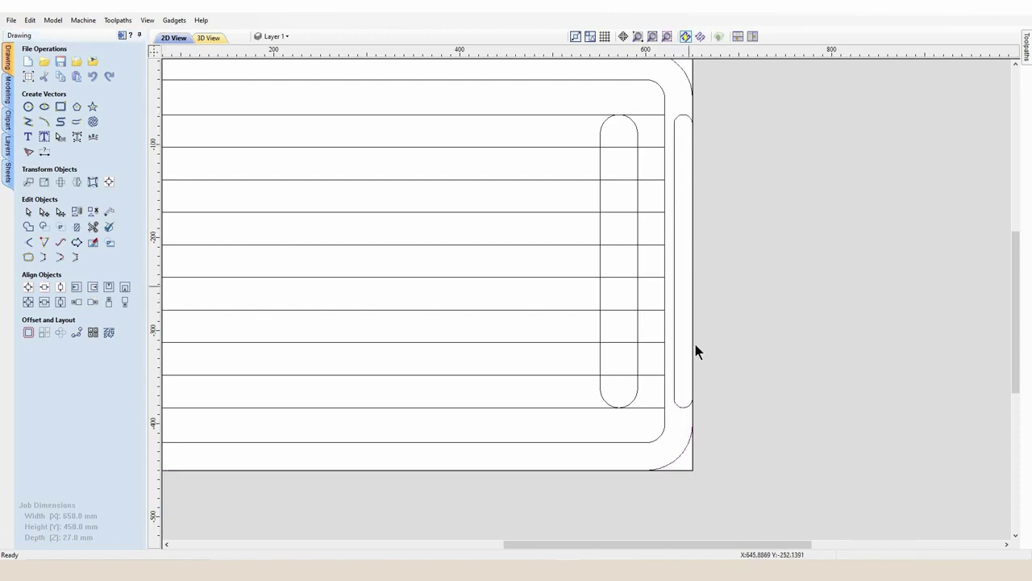
Align the 40 mm wide slot flush against the outside left of the spacer rectangle, and delete the spacer
left_click(638, 303)
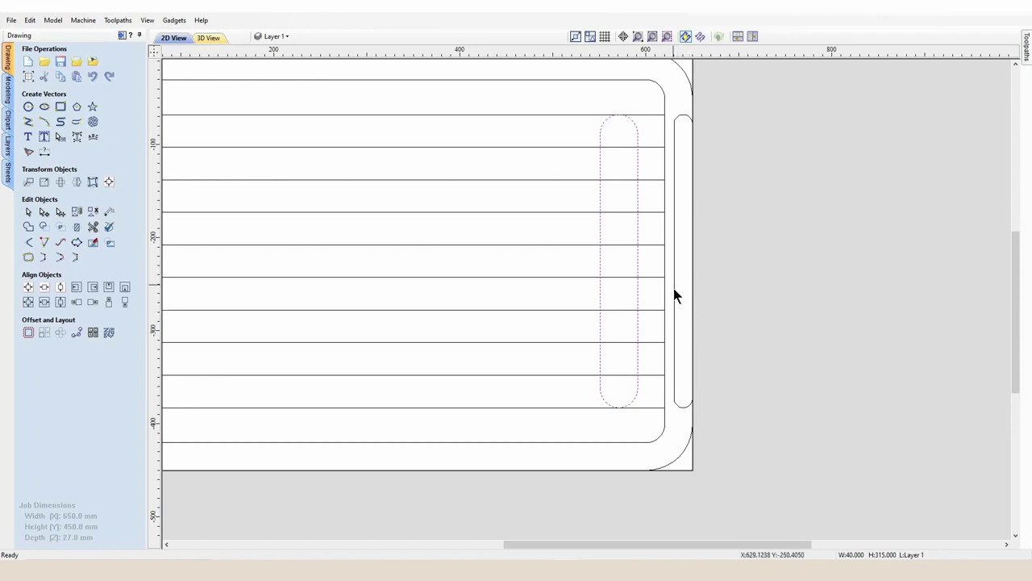
left_click(673, 288, "shift")
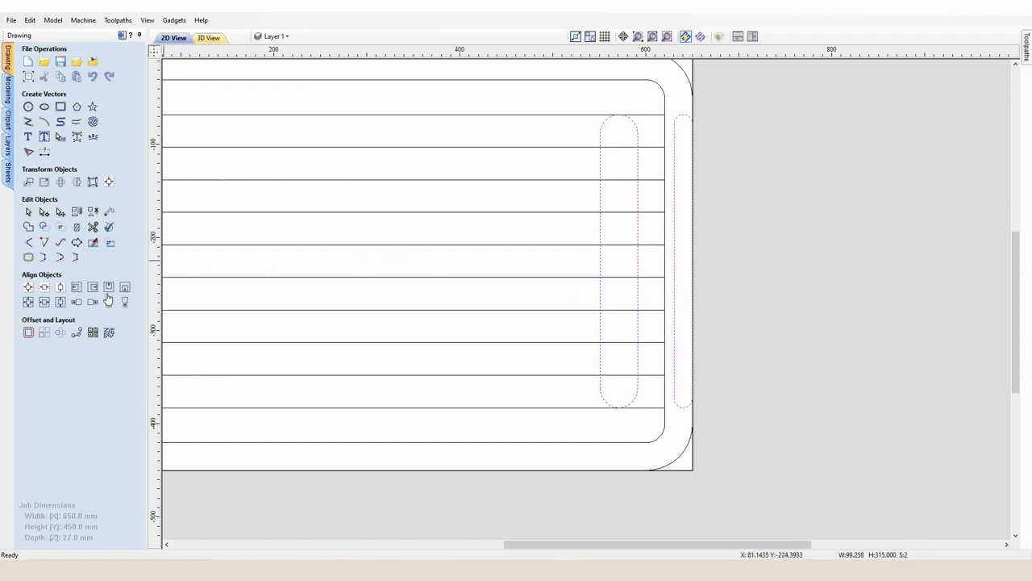
left_click(78, 302)
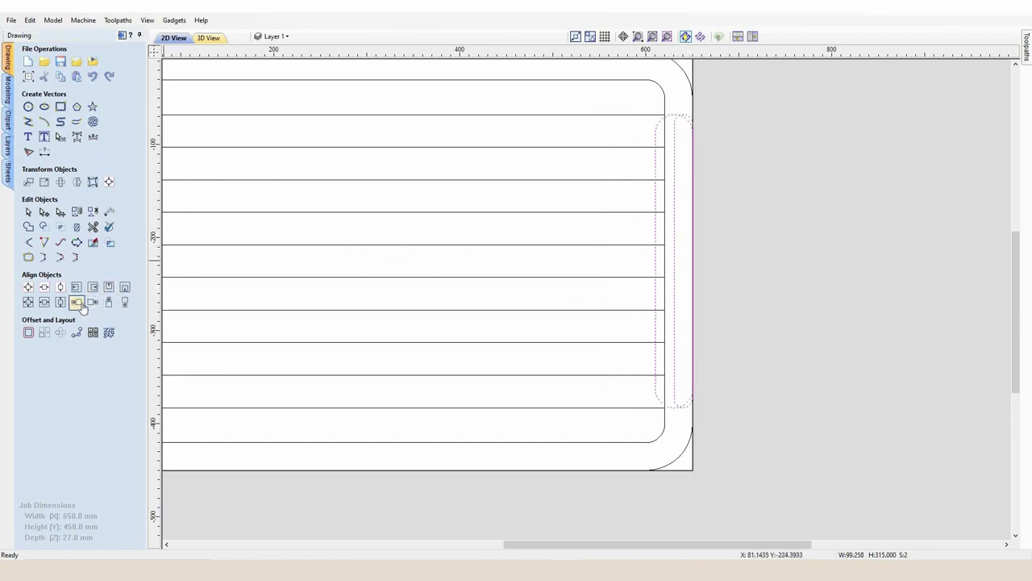
left_click(77, 303)
left_click(681, 121)
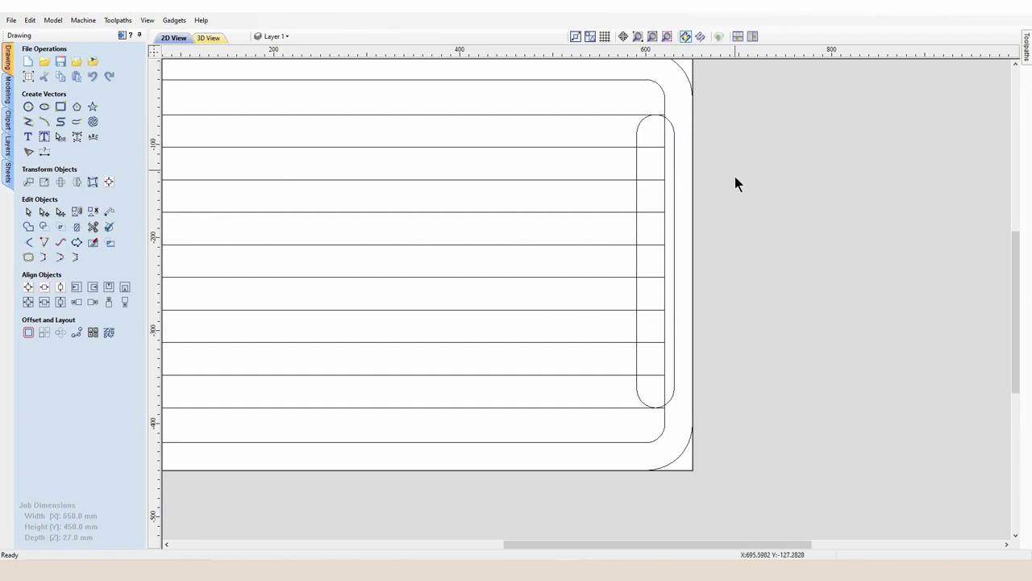
Bring up the toolpath operations and keep them permanently displayed beside the drawing
scroll(734, 173, "down", 2)
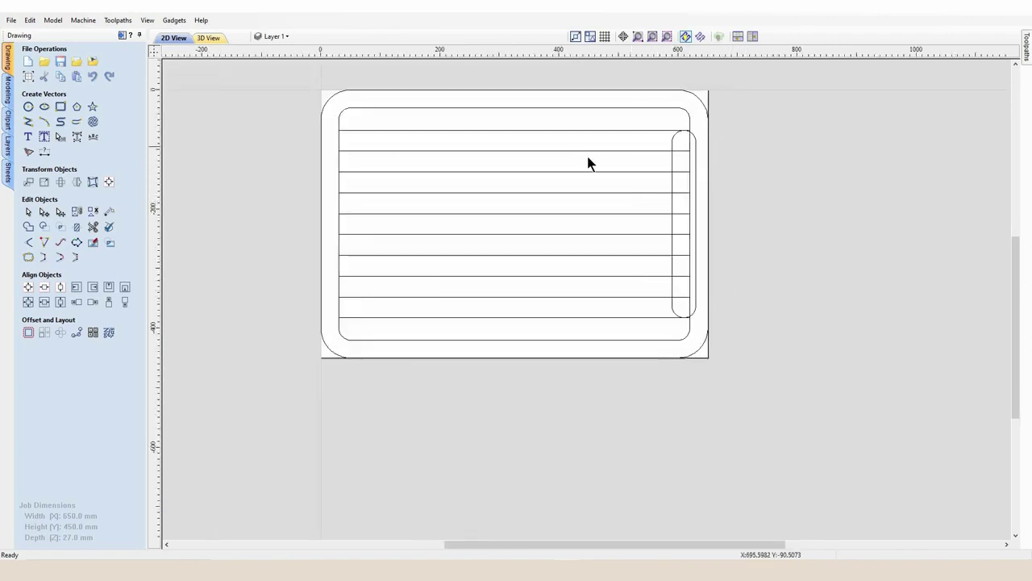
left_click(1028, 57)
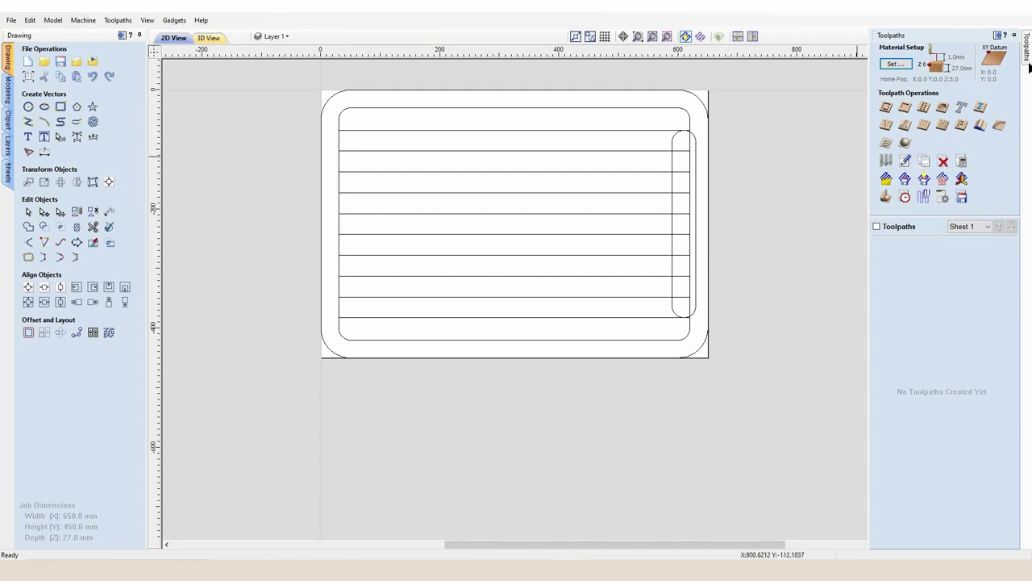
left_click(1014, 36)
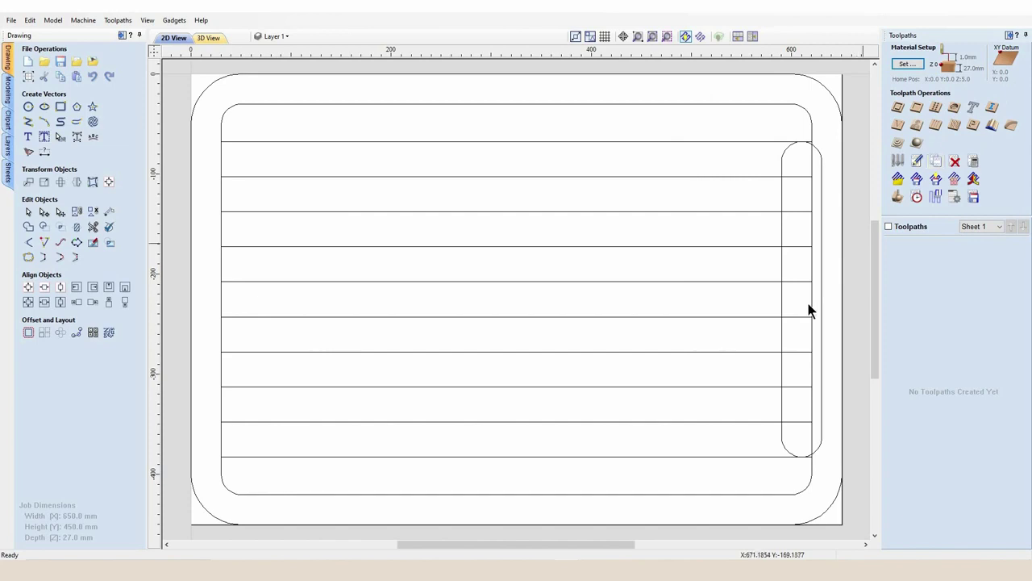
Insert a point midway along the inset border's left side, at X 30, Y -225, and make it the start point
scroll(802, 295, "down", 1)
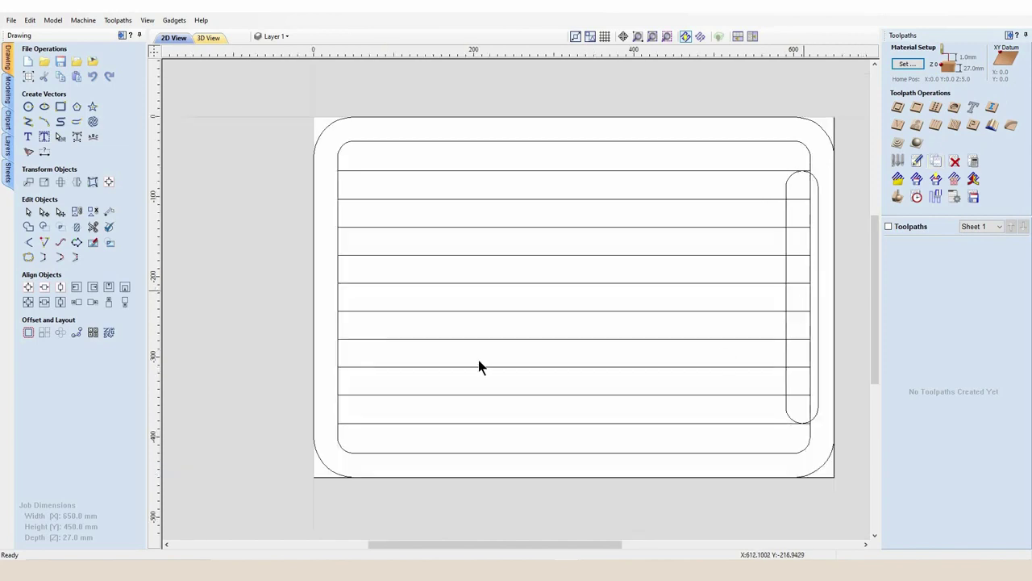
left_click(342, 283)
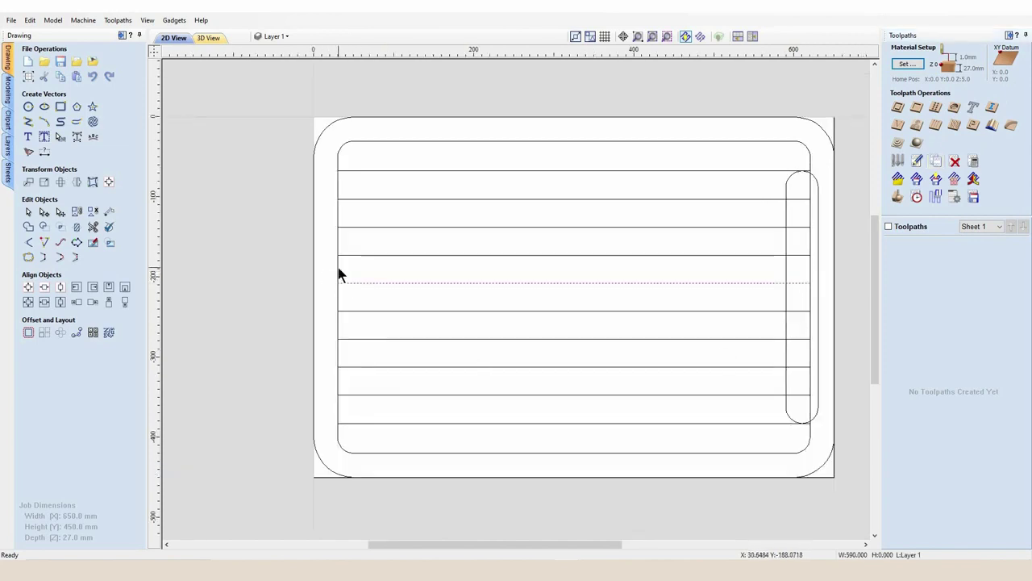
left_click(339, 269)
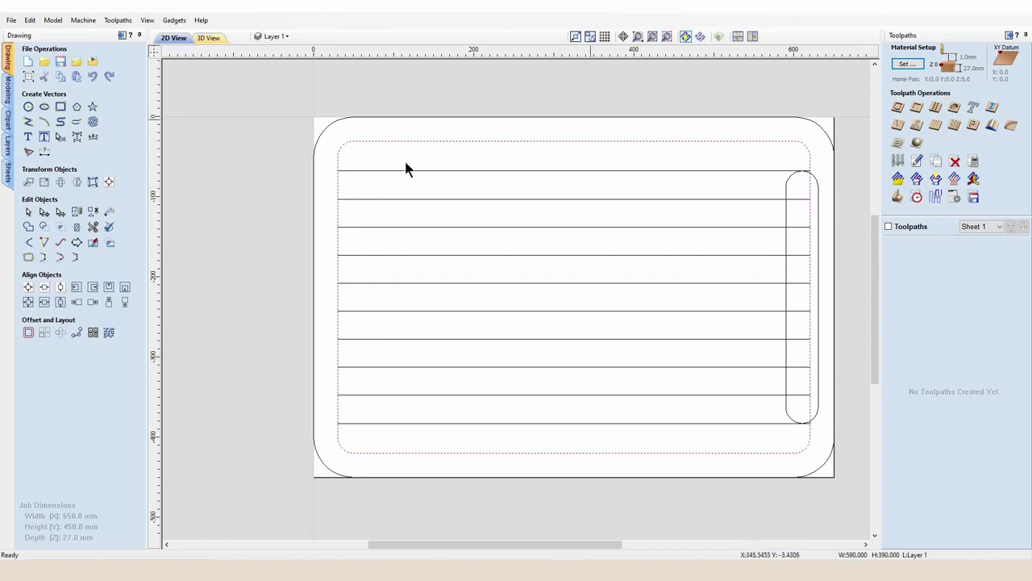
double_click(337, 300)
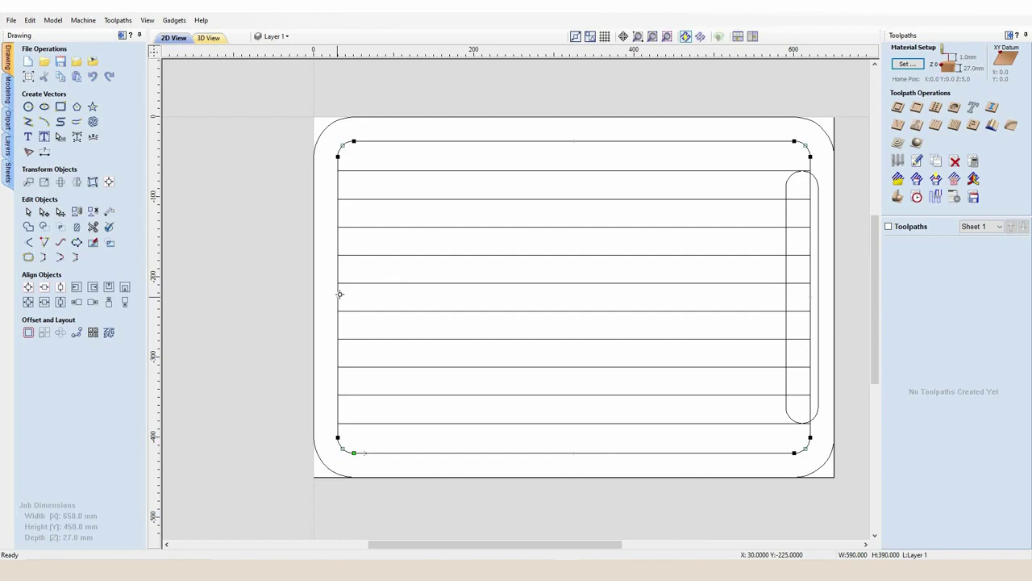
scroll(337, 295, "up", 4)
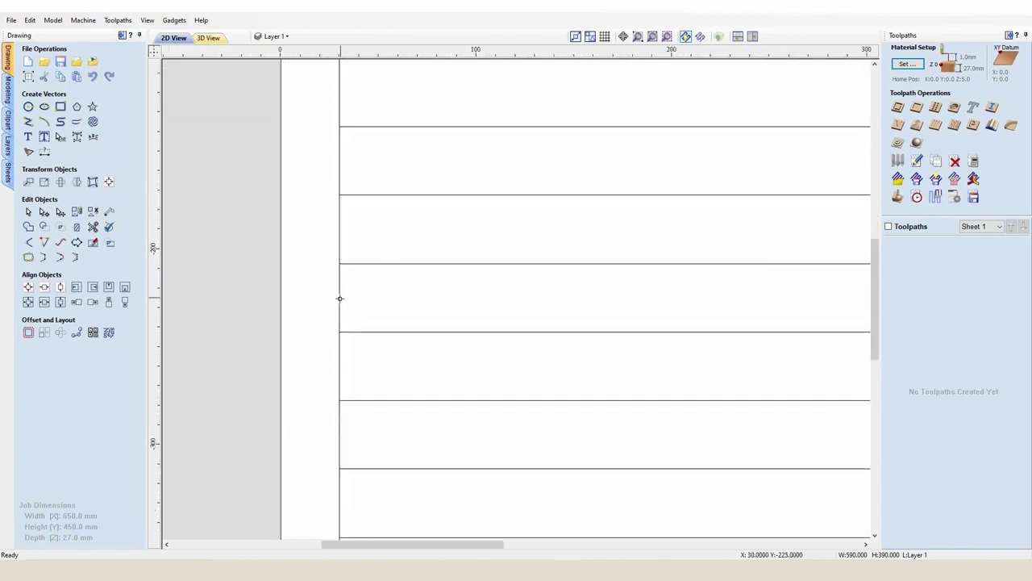
scroll(340, 298, "down", 5)
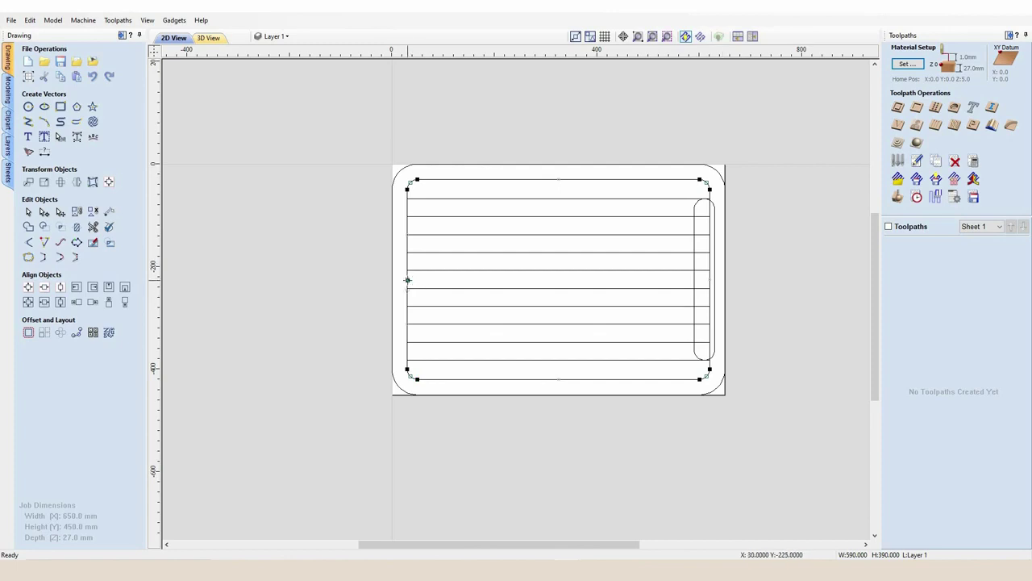
scroll(407, 279, "up", 7)
scroll(405, 277, "down", 5)
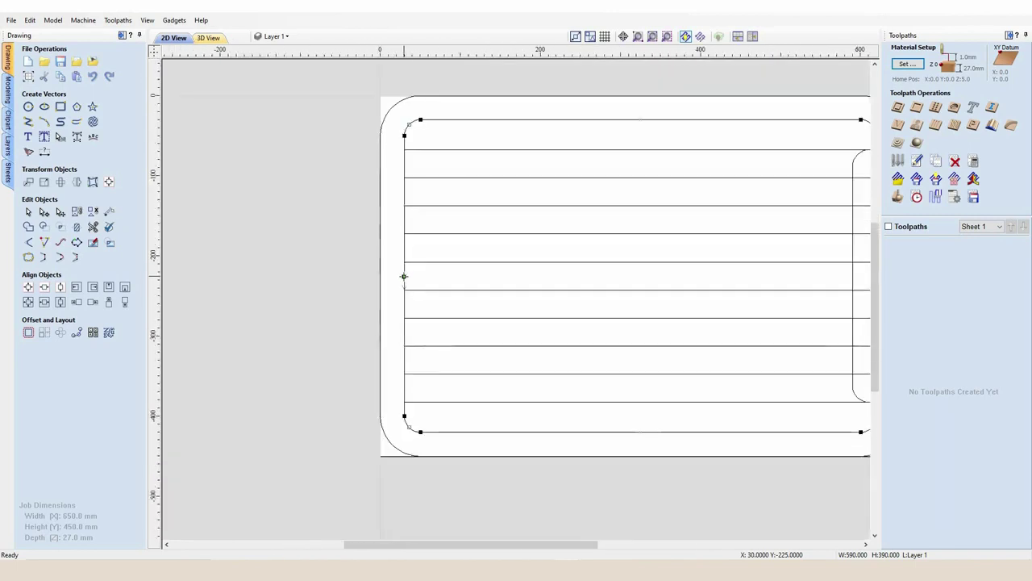
scroll(403, 277, "down", 1)
Show the nodes of all ten horizontal lines and check where their start points lie
left_click_drag(543, 389, 461, 173)
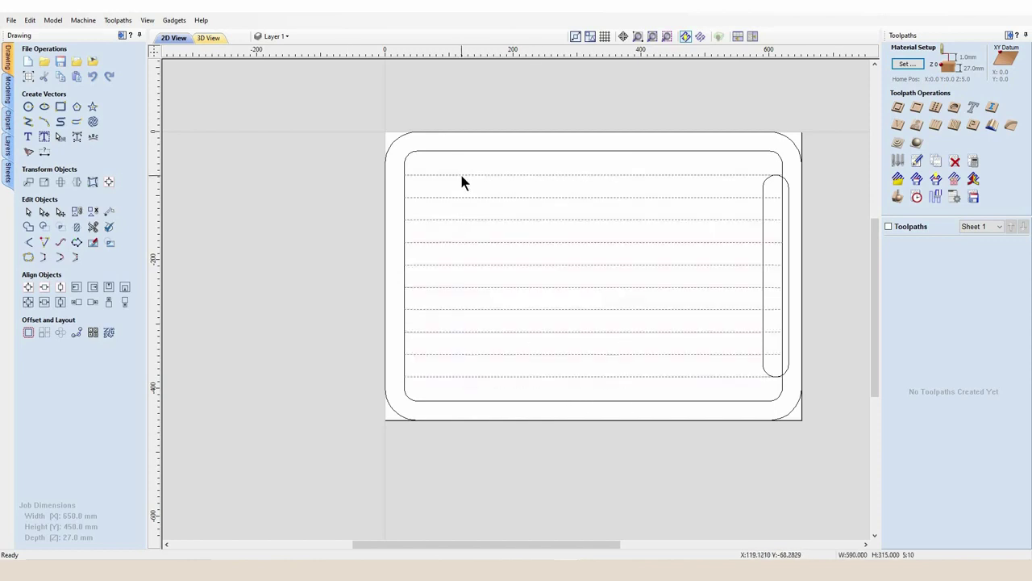
key("n")
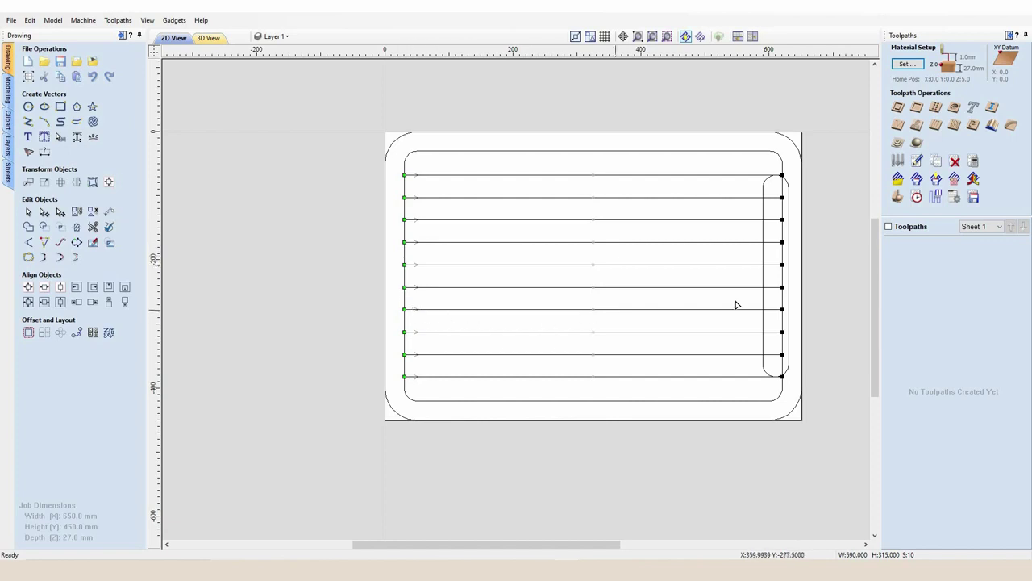
left_click(716, 224)
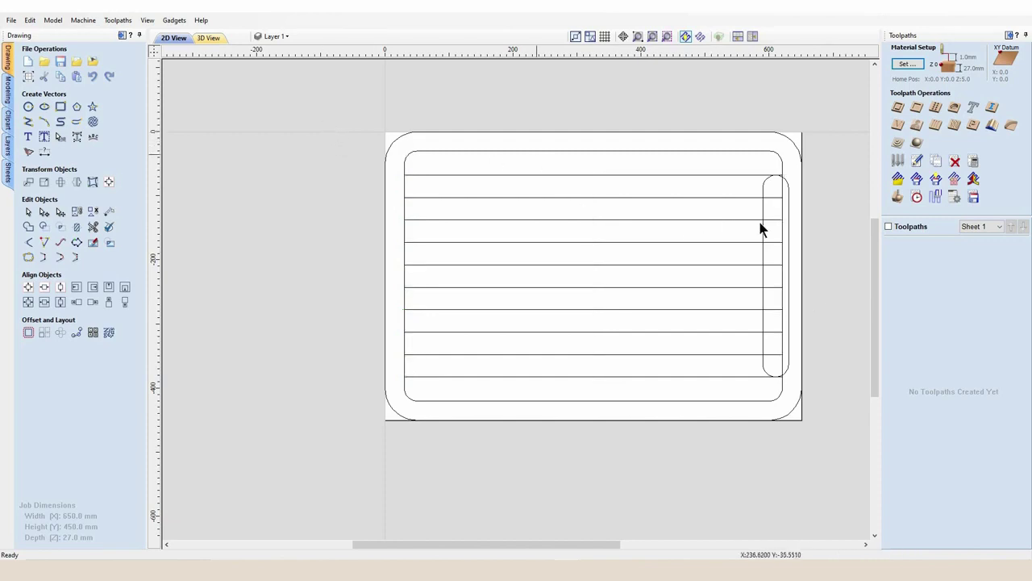
Calculate a fluting toolpath along the inset border with a 1 mm start depth and ramps at start and end, and preview it in material colour
left_click(935, 125)
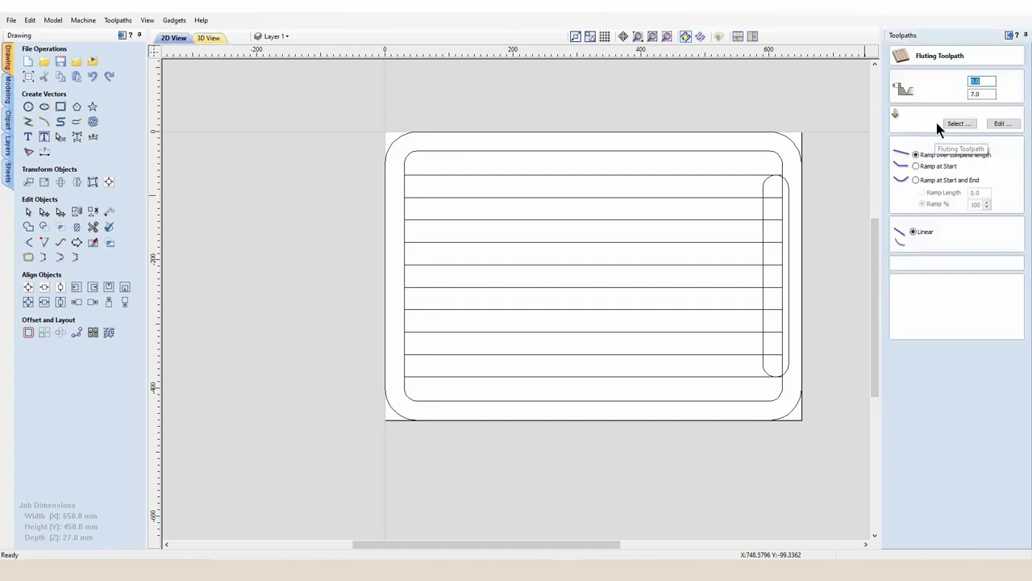
left_click(775, 154)
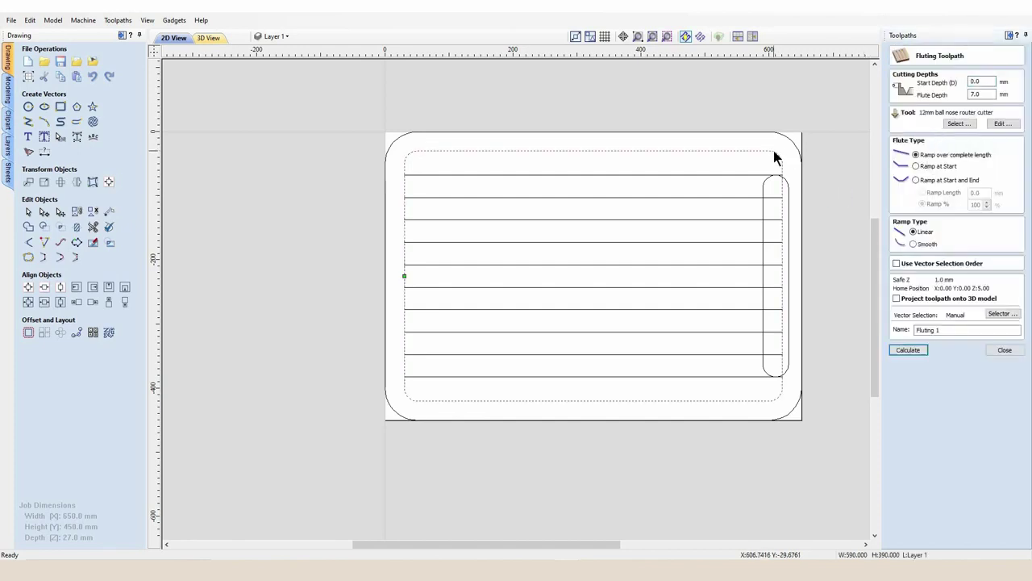
left_click(916, 180)
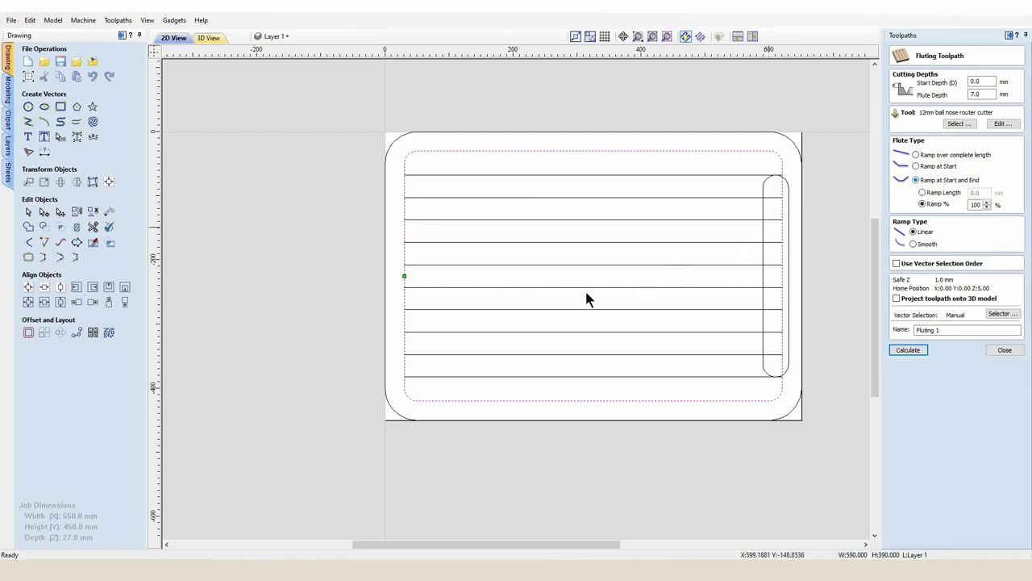
double_click(980, 81)
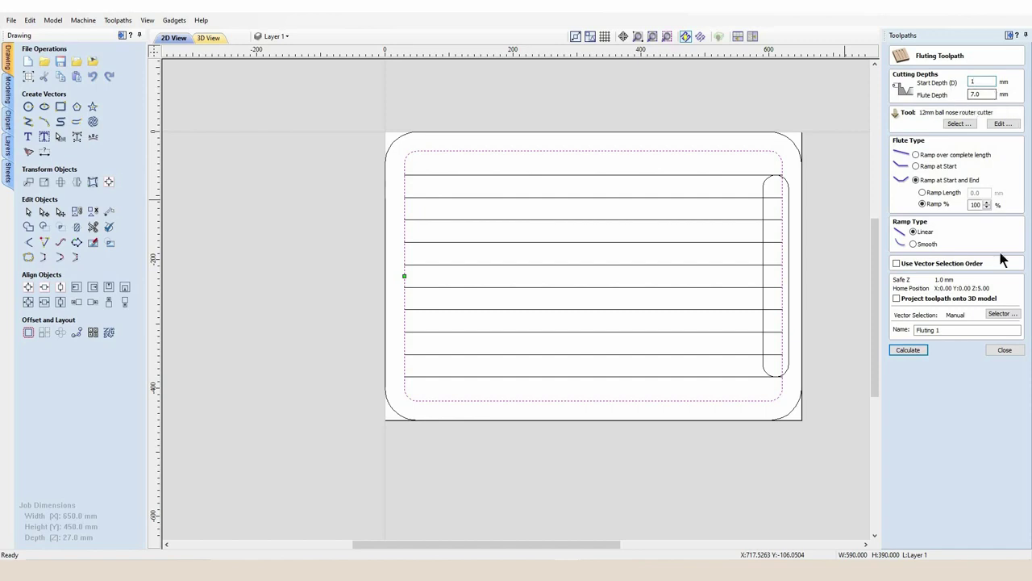
left_click(909, 352)
left_click(957, 229)
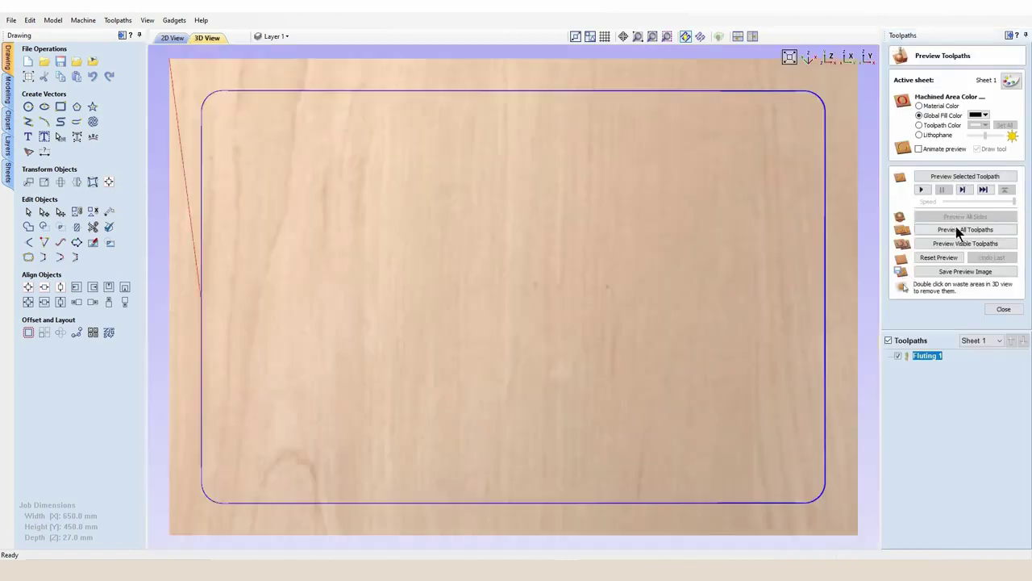
left_click(918, 106)
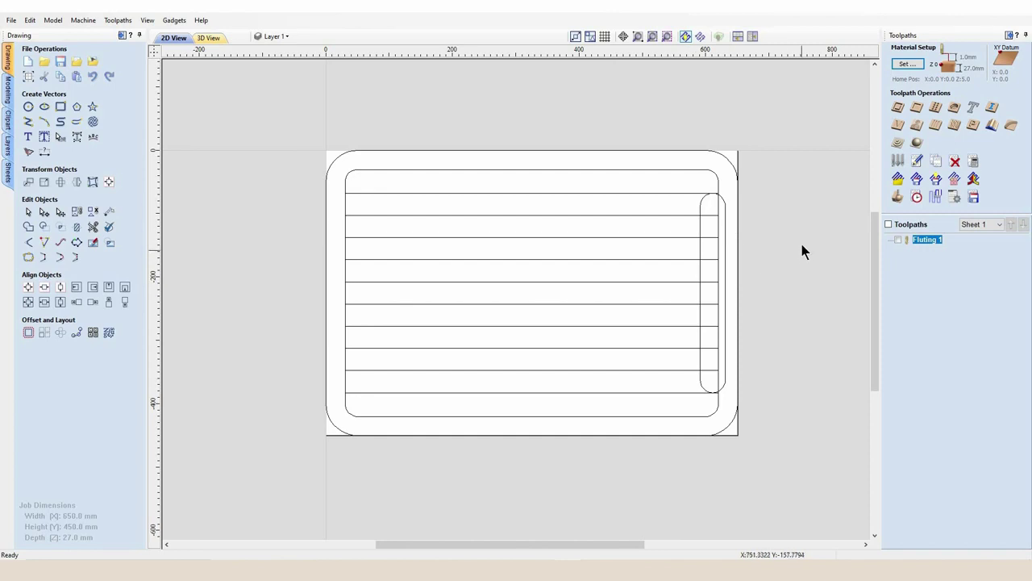
Calculate a 15 mm deep offset pocket toolpath for the 40 mm wide slot, using the 25mm ball nose router cutter and ramped plunges
left_click(724, 234)
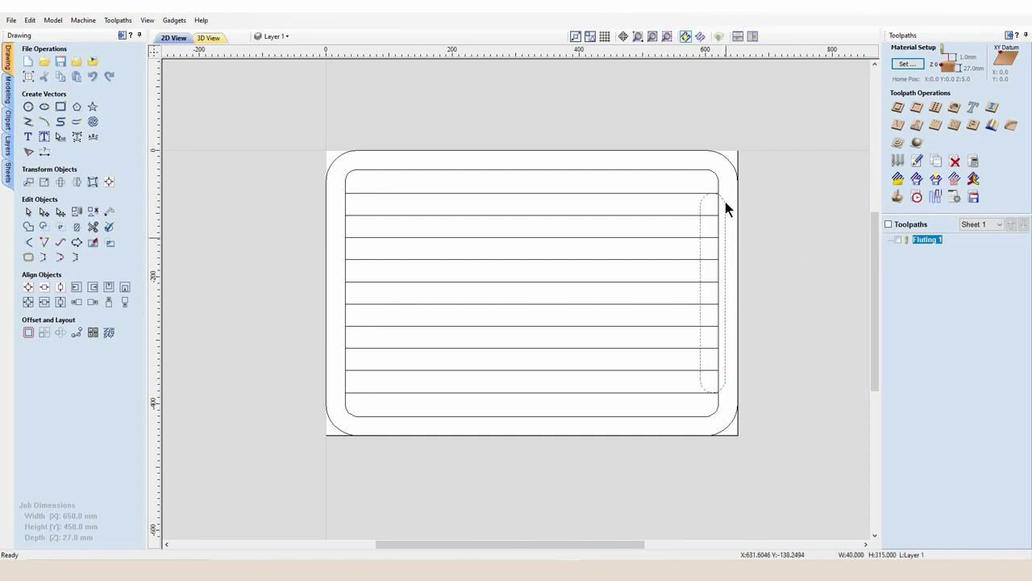
left_click(917, 108)
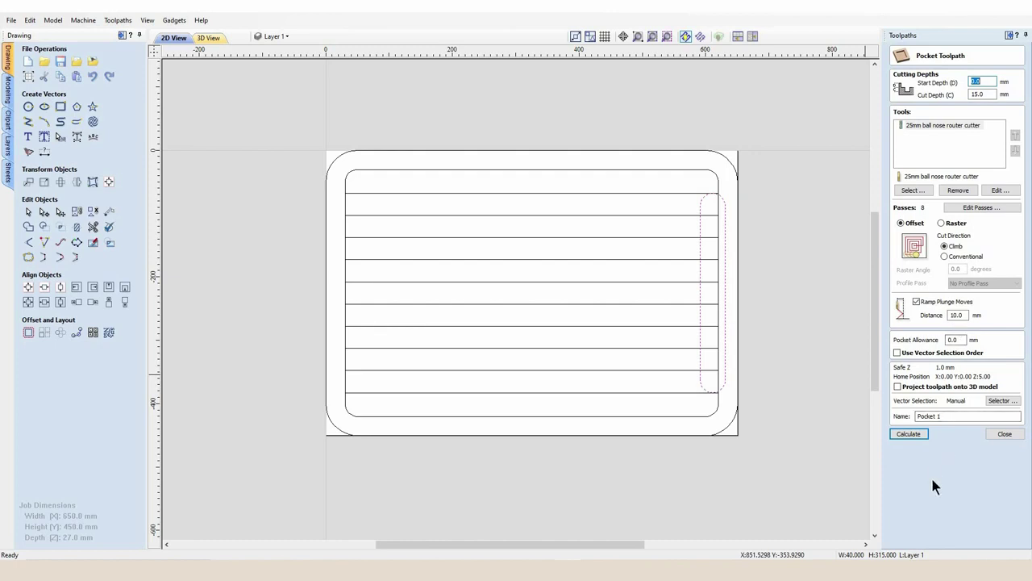
left_click(916, 436)
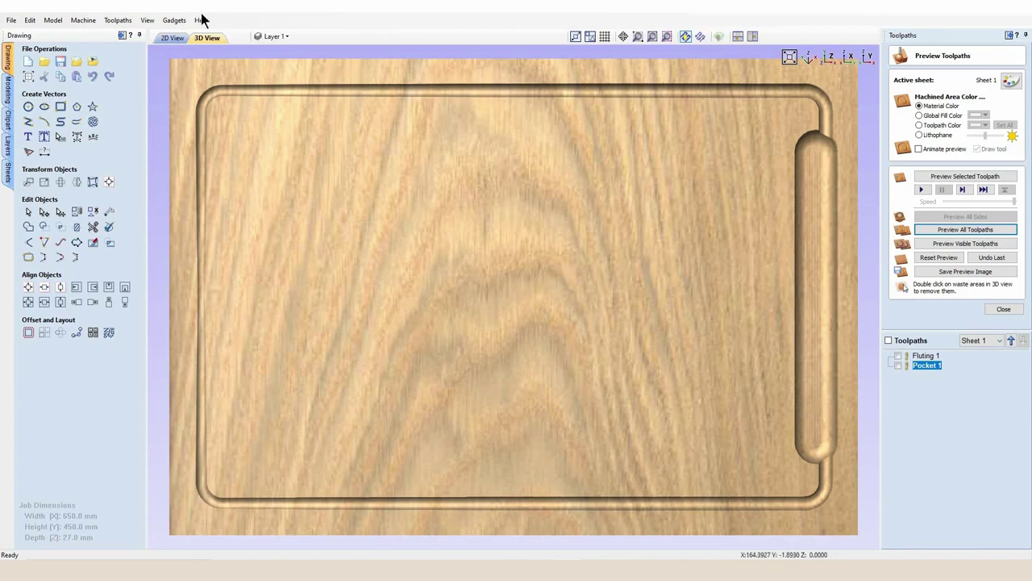
Calculate a fluting toolpath for the ten horizontal lines with 1 mm start depth, 8 mm flute depth and ramping over the complete length
left_click(171, 38)
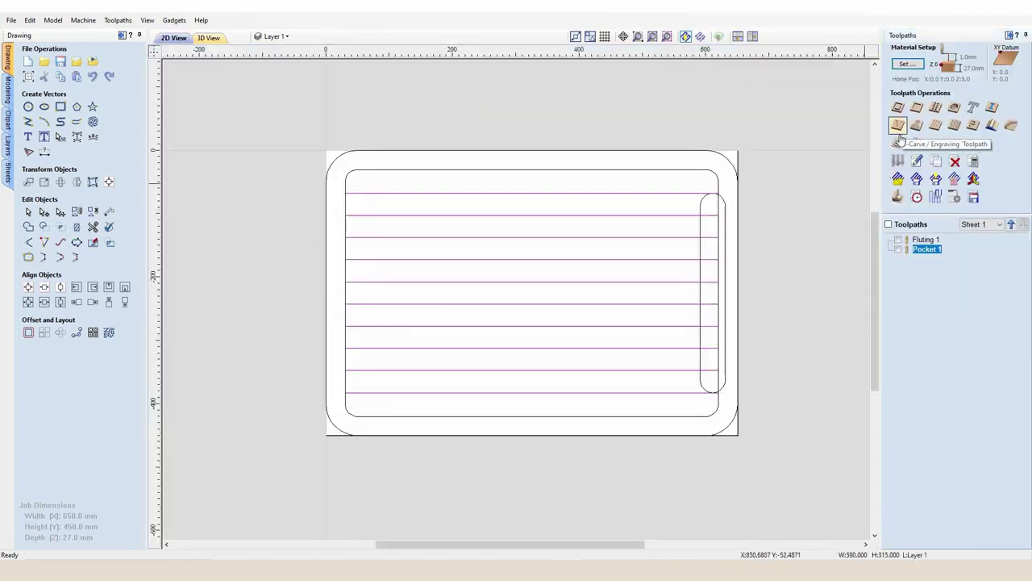
left_click(935, 127)
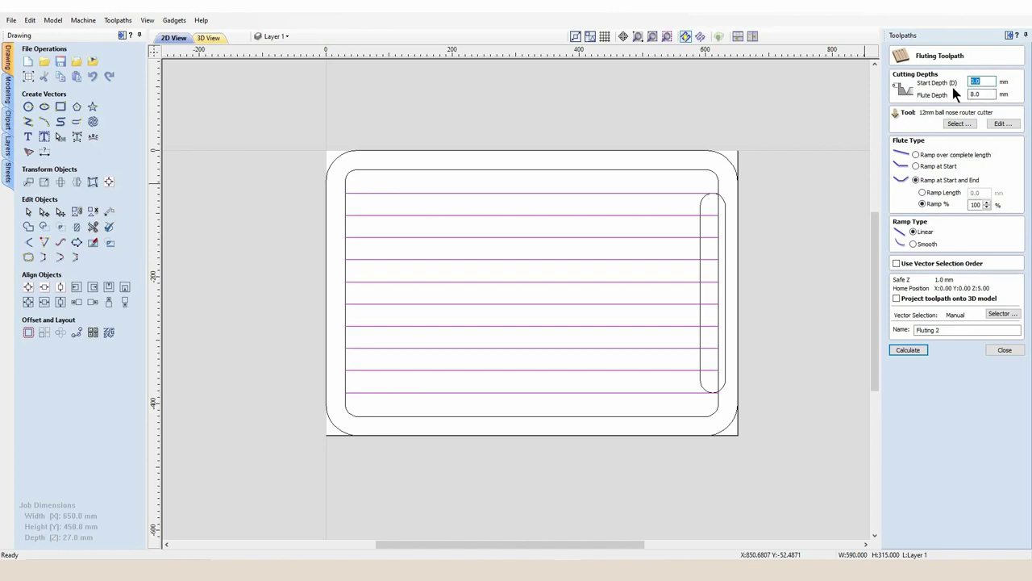
type("1")
left_click(917, 154)
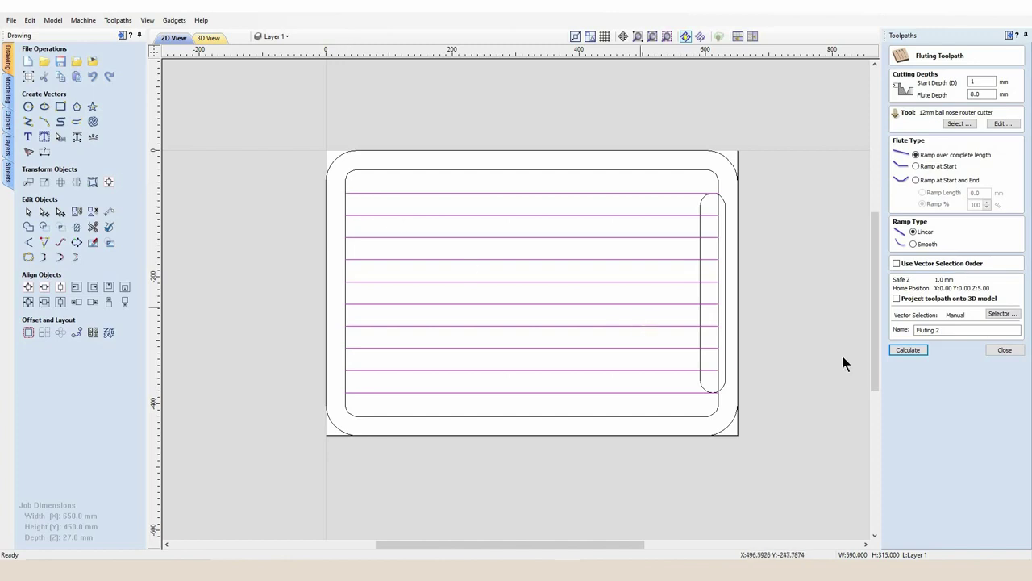
left_click(913, 354)
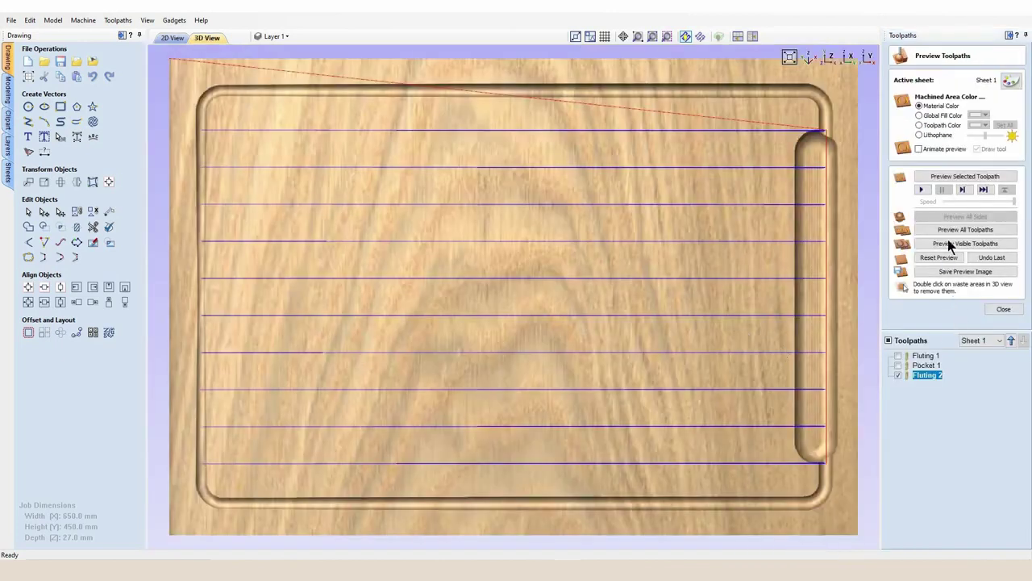
Reset the preview, simulate all toolpaths and inspect the carved board in 3D
left_click(953, 260)
left_click(957, 233)
left_click_drag(611, 447, 632, 432)
left_click(1003, 308)
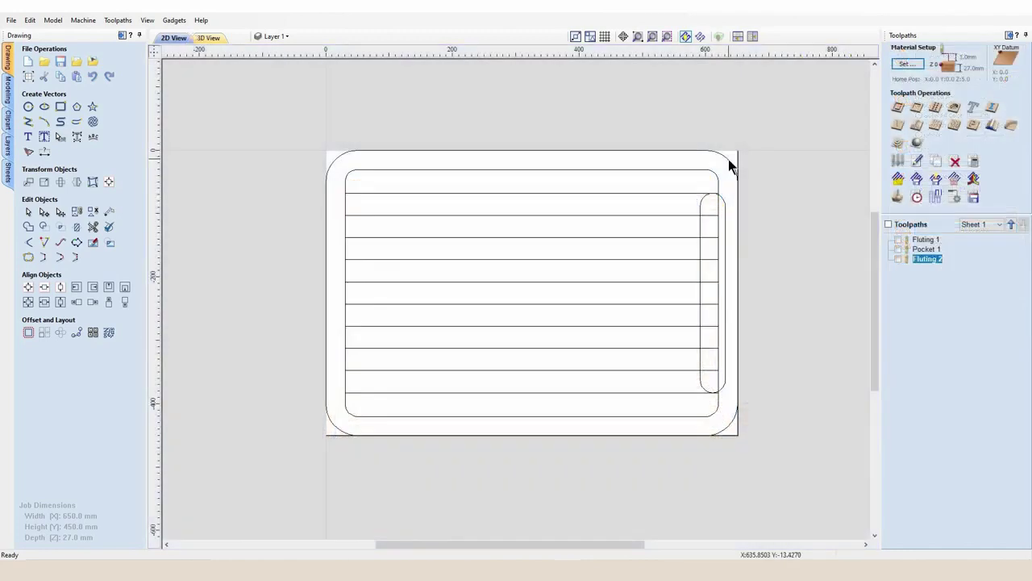
Set up an outside profile toolpath on the outer rounded rectangle with a 28 mm cut depth and the End Mill (7.99 mm)
left_click(730, 165)
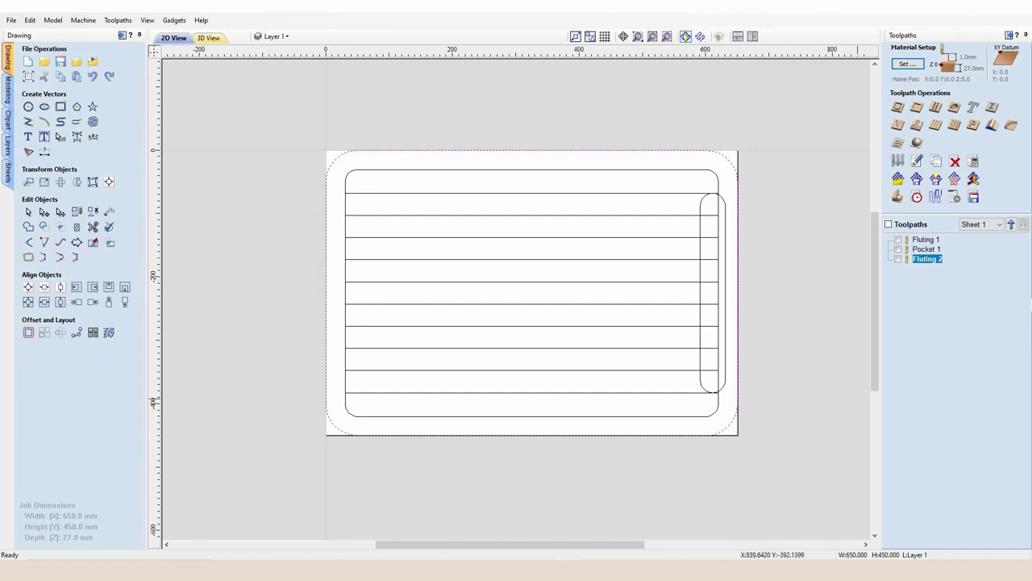
left_click(899, 108)
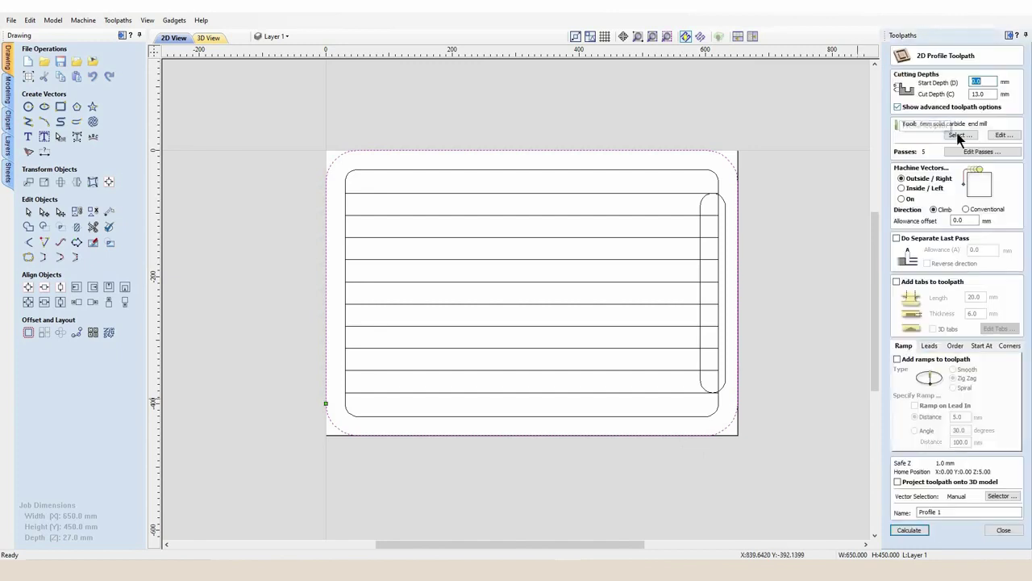
key("Tab")
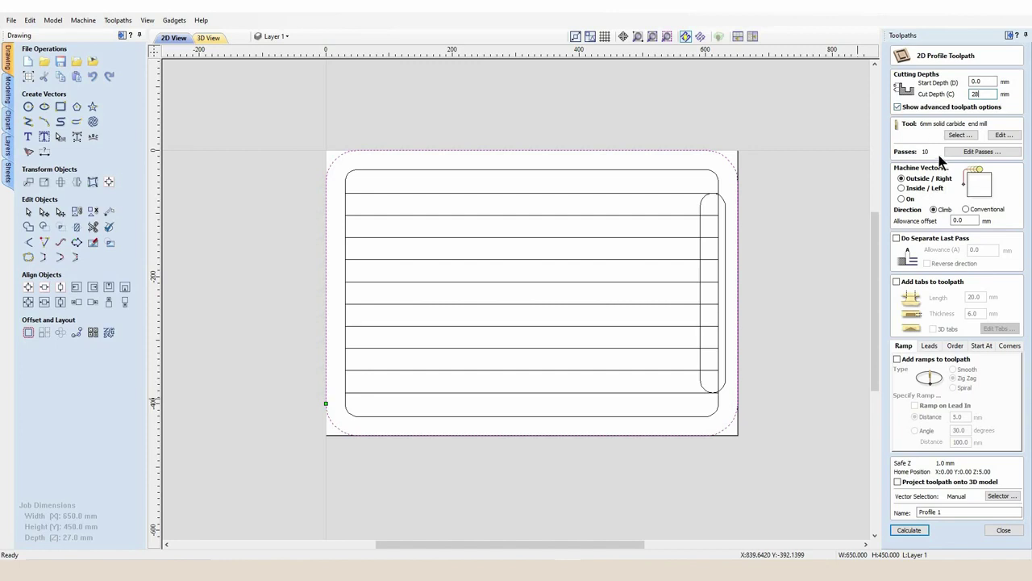
left_click(958, 135)
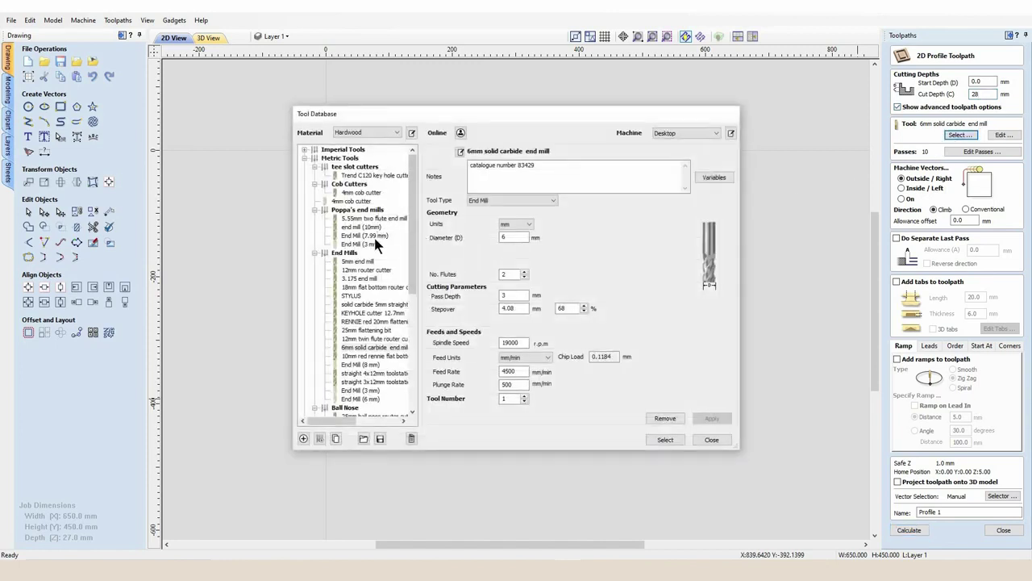
left_click(376, 236)
left_click(669, 440)
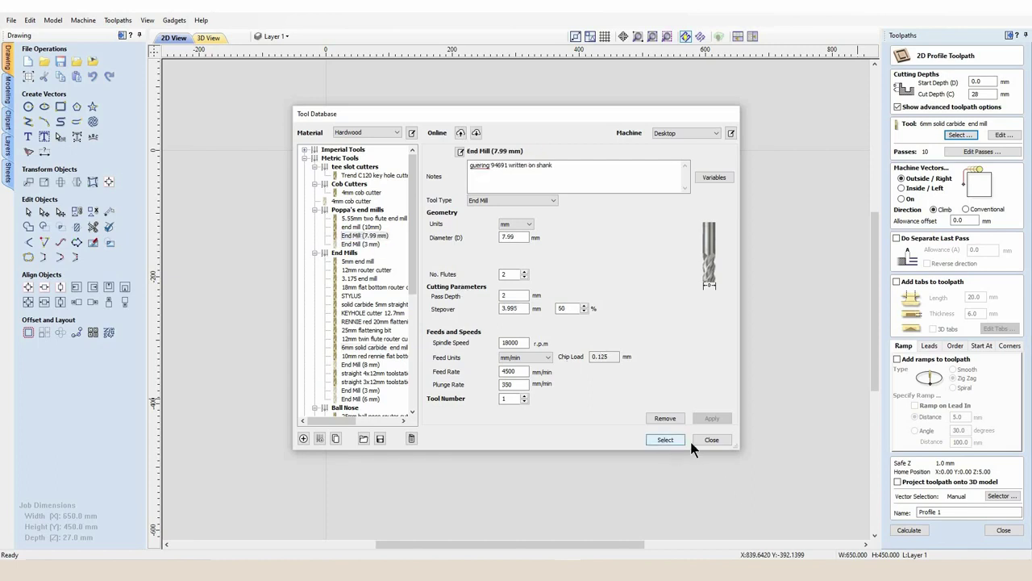
Enable a reversed separate last pass with 0.001 mm allowance, and add 3D tabs 25 mm long and 8 mm thick
left_click(897, 239)
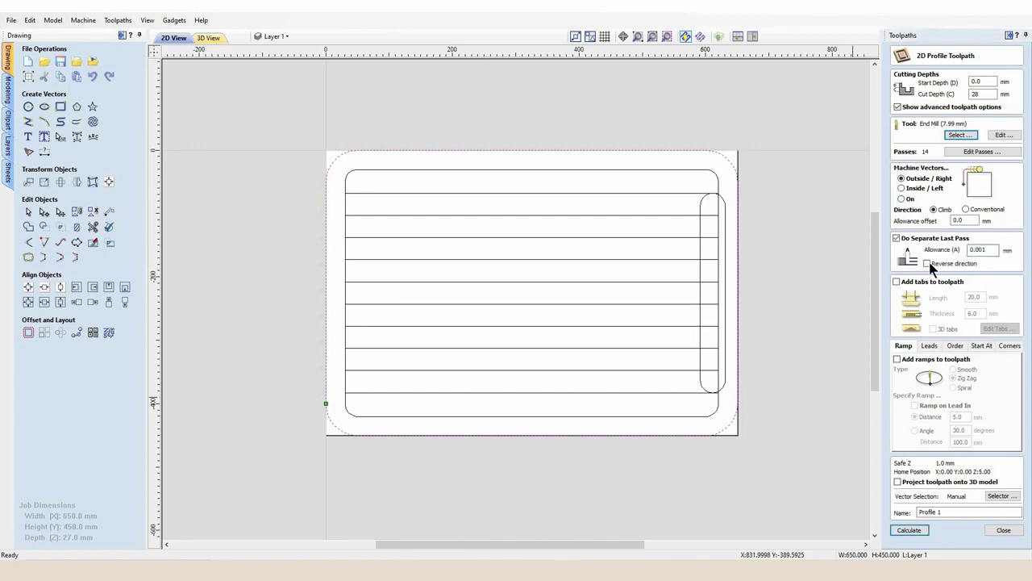
left_click(897, 281)
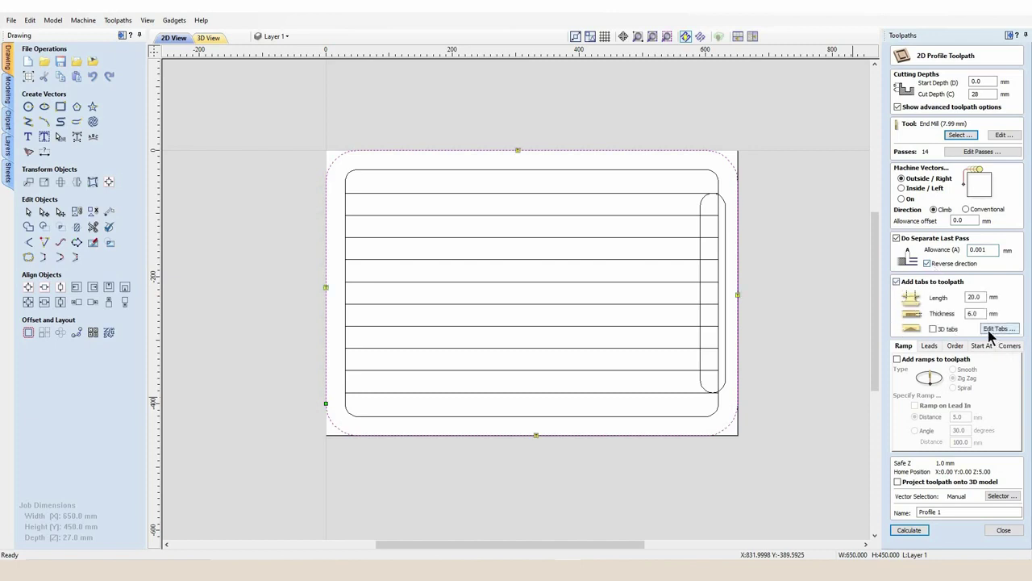
left_click(934, 328)
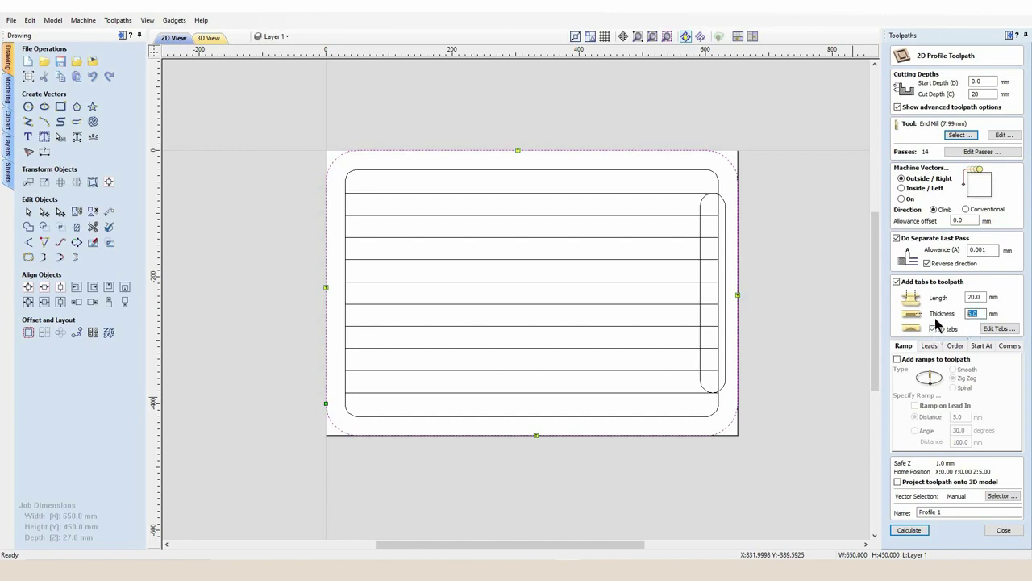
key("shift+Tab")
Add 45-degree straight-line leads to the profile, and move its start point to the middle of the outline's bottom edge
left_click(930, 346)
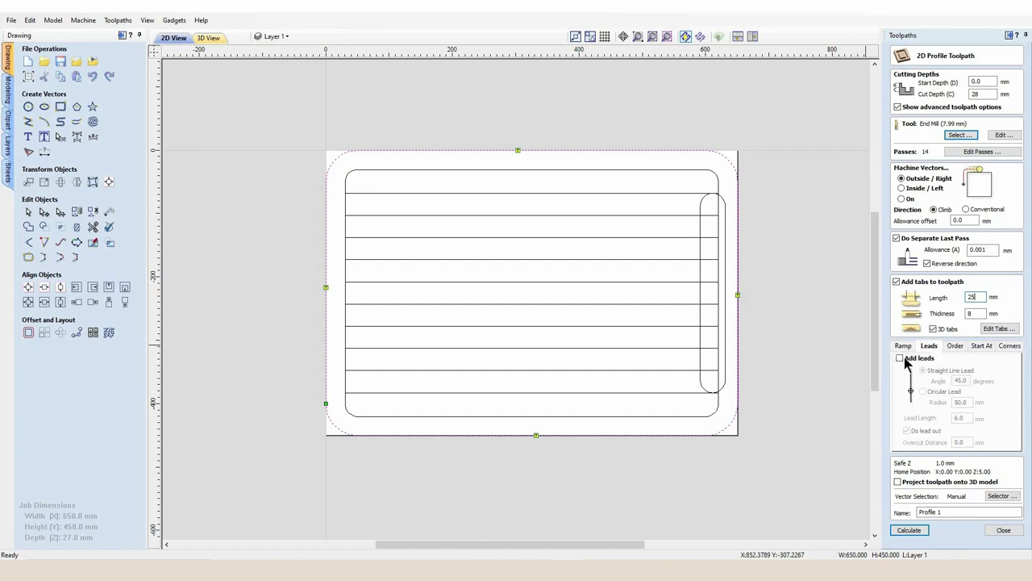
left_click(899, 358)
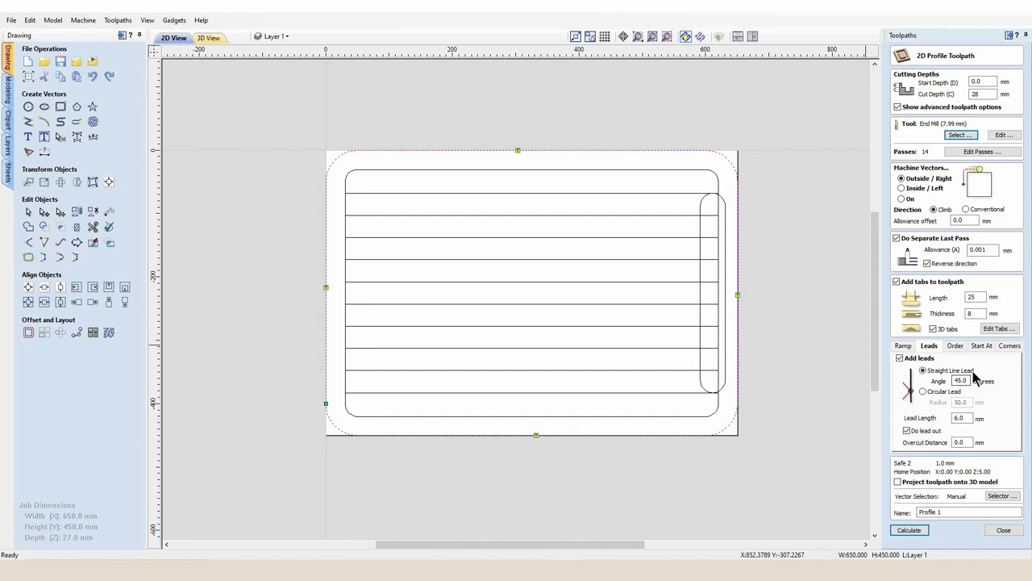
double_click(966, 419)
left_click(961, 418)
left_click(981, 347)
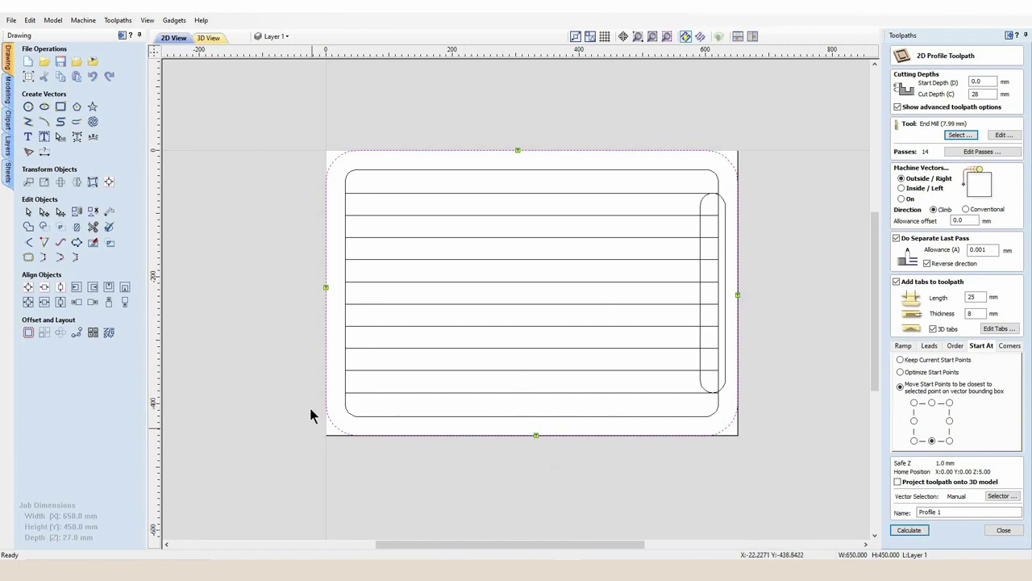
Calculate the profile toolpath, allowing it to cut through the material, and preview all toolpaths on the board in 3D
left_click(911, 531)
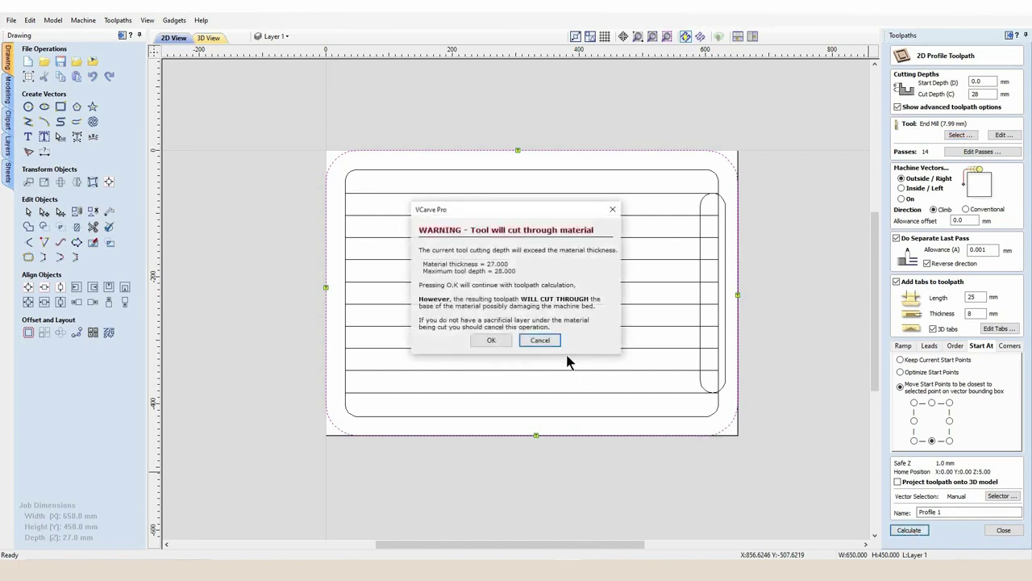
left_click(491, 340)
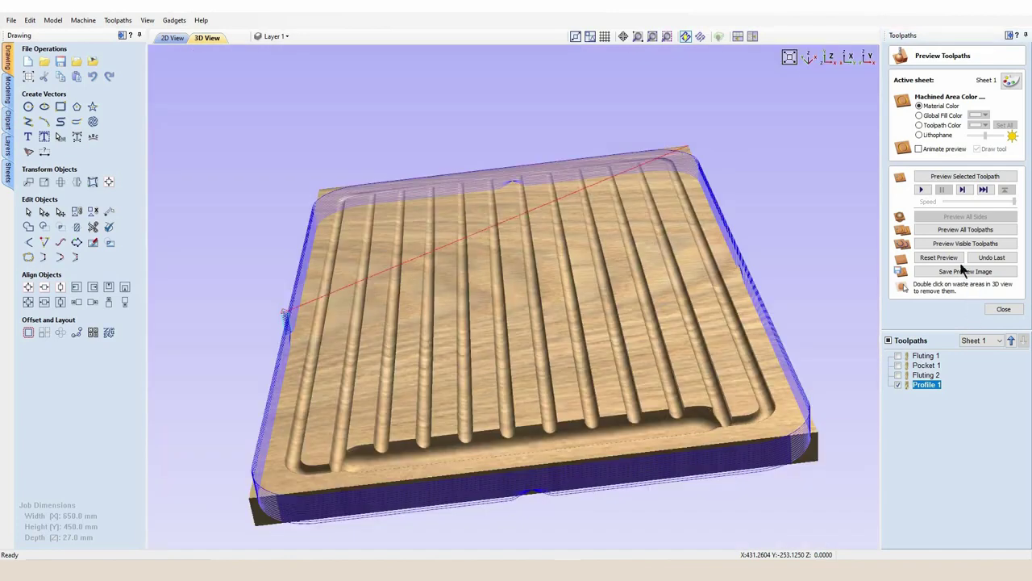
left_click(956, 231)
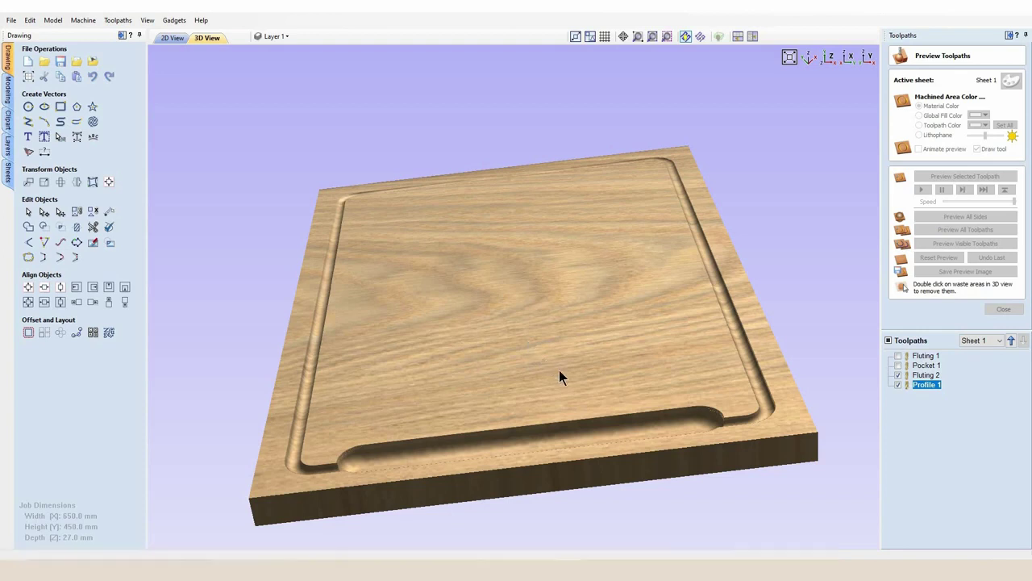
left_click_drag(597, 376, 451, 382)
scroll(599, 404, "down", 5)
left_click_drag(470, 419, 765, 379)
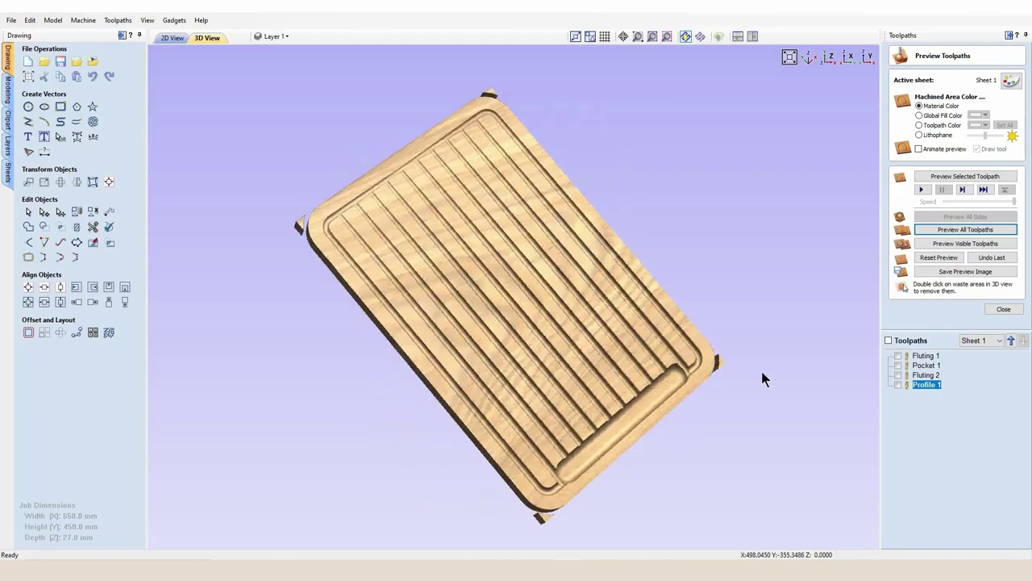